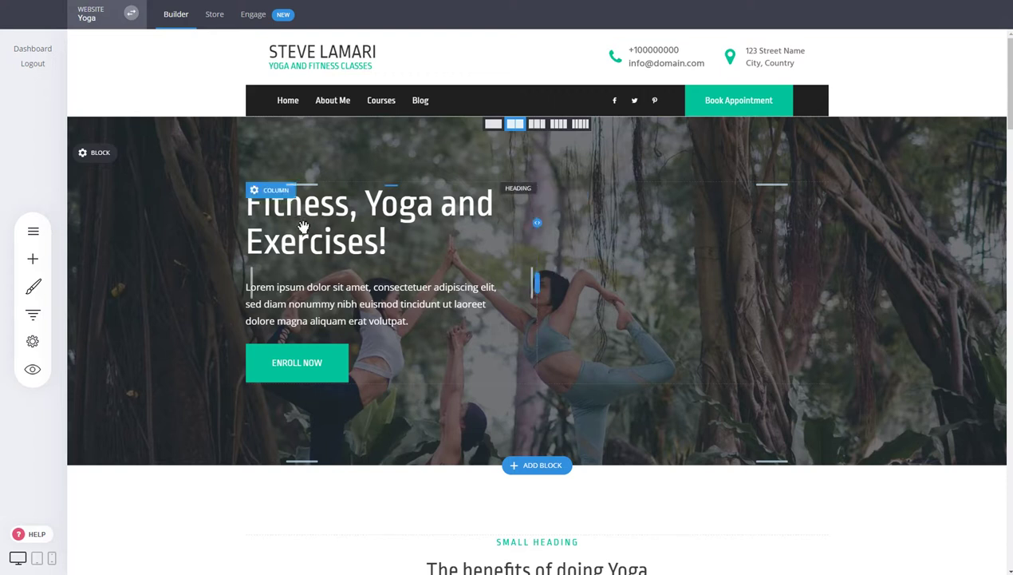
- Open the Store's Products list showing Yoga for Newbies ($50) and Yoga for Advanced ($80)
{"action": "mouse_move", "coordinate": [442, 176]}
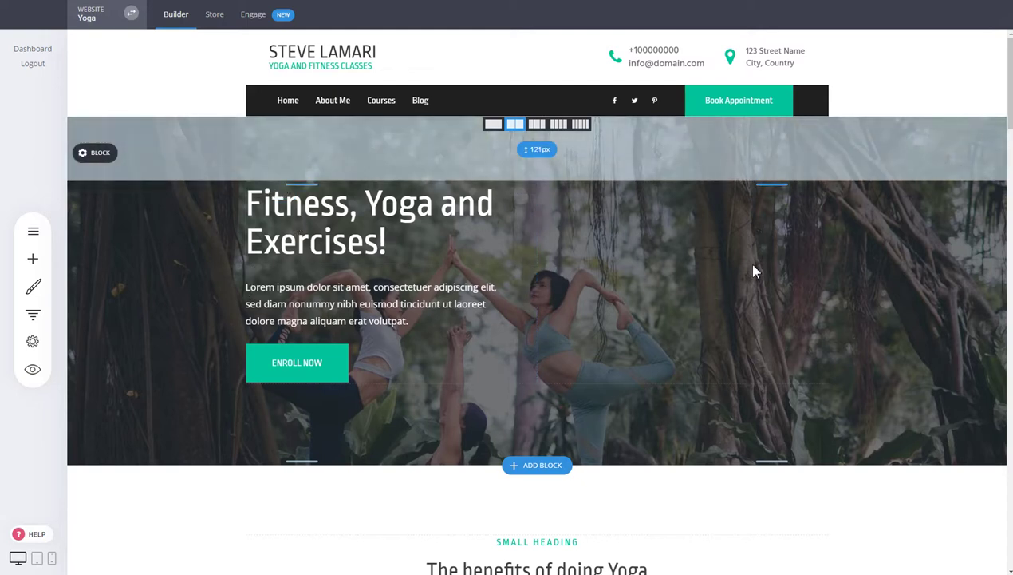
{"action": "left_click", "coordinate": [215, 16]}
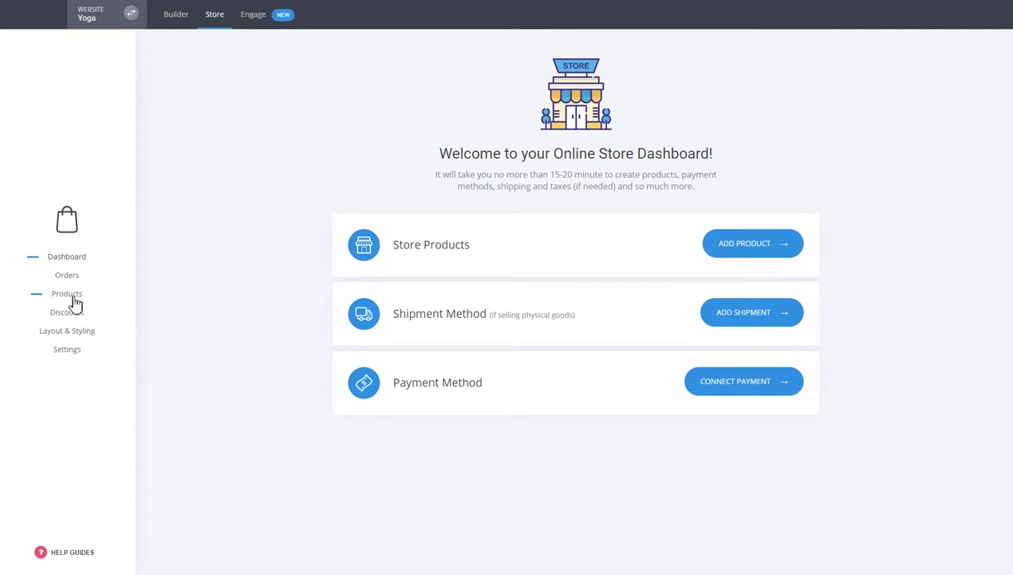
{"action": "left_click", "coordinate": [67, 295]}
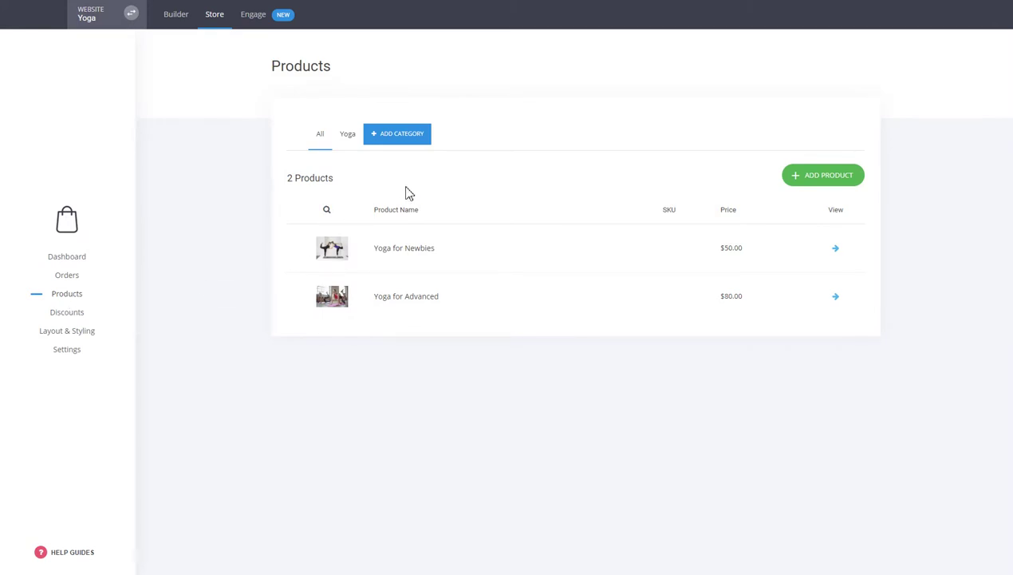
- Add a new product of type Physical Product to get a blank product form
{"action": "left_click", "coordinate": [812, 183]}
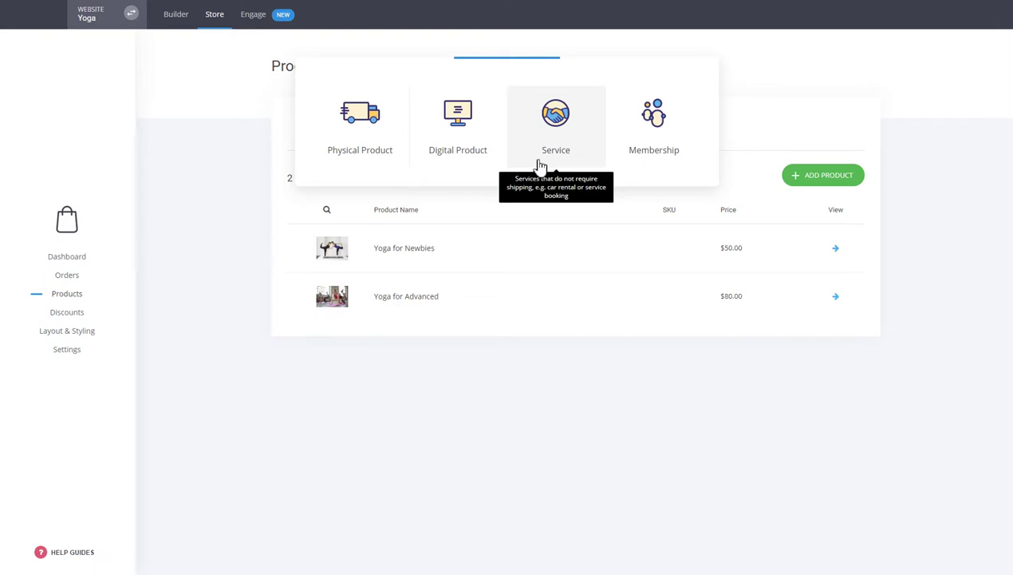
{"action": "mouse_move", "coordinate": [659, 153]}
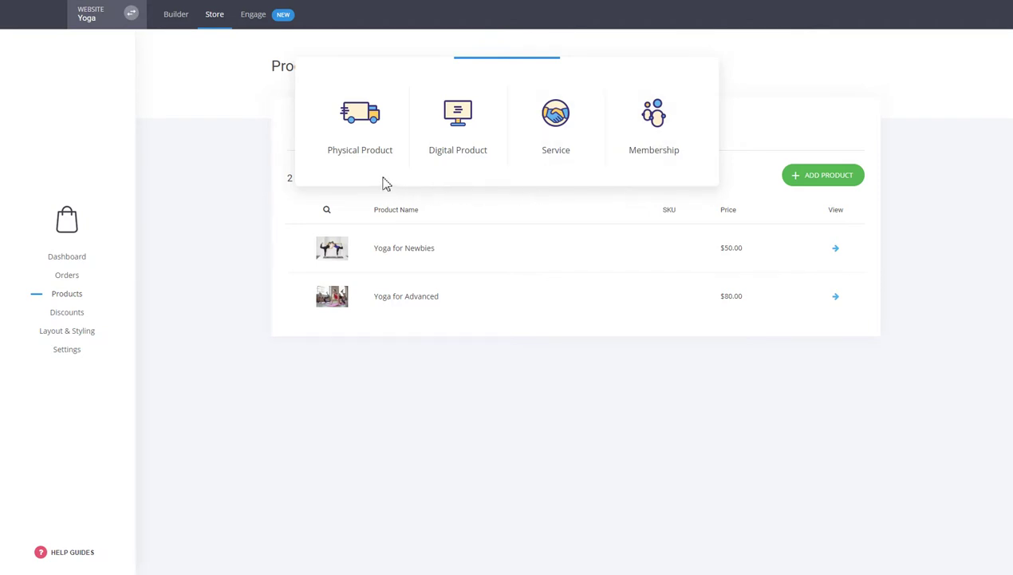
{"action": "left_click", "coordinate": [360, 148]}
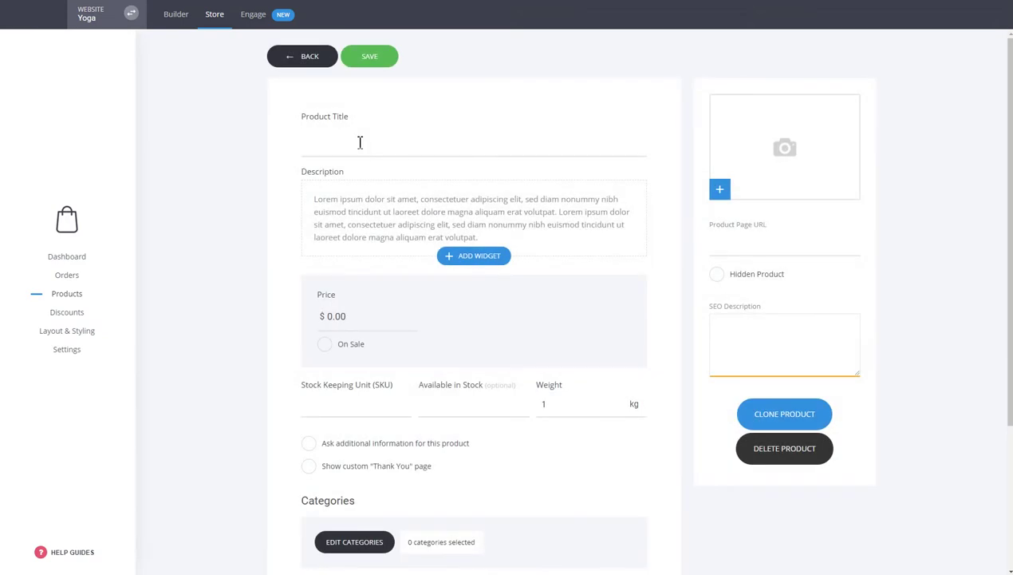
- Title the new product 'Physical' and replace the 0.00 price with 10
{"action": "left_click", "coordinate": [359, 142]}
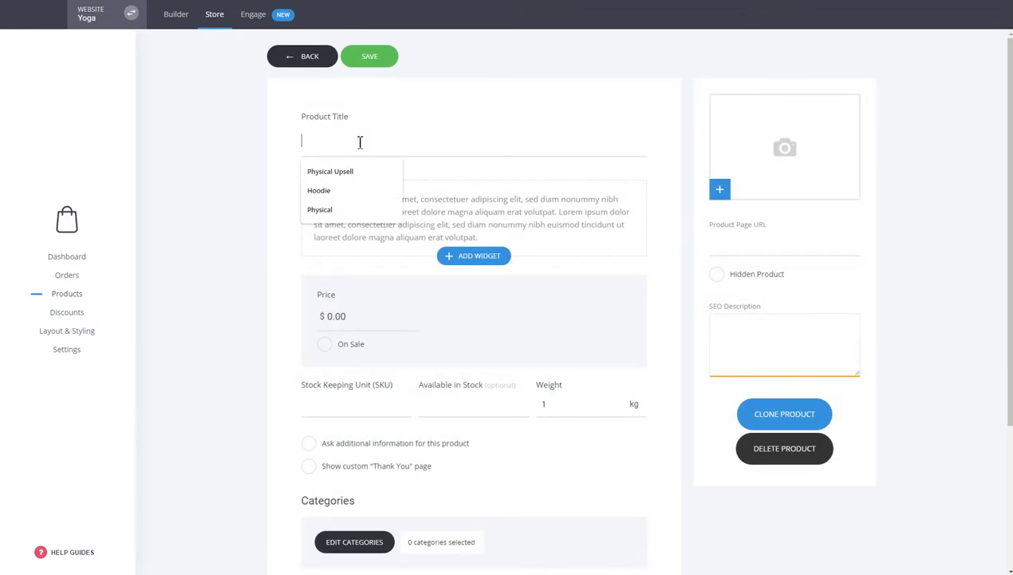
{"action": "left_click", "coordinate": [320, 209]}
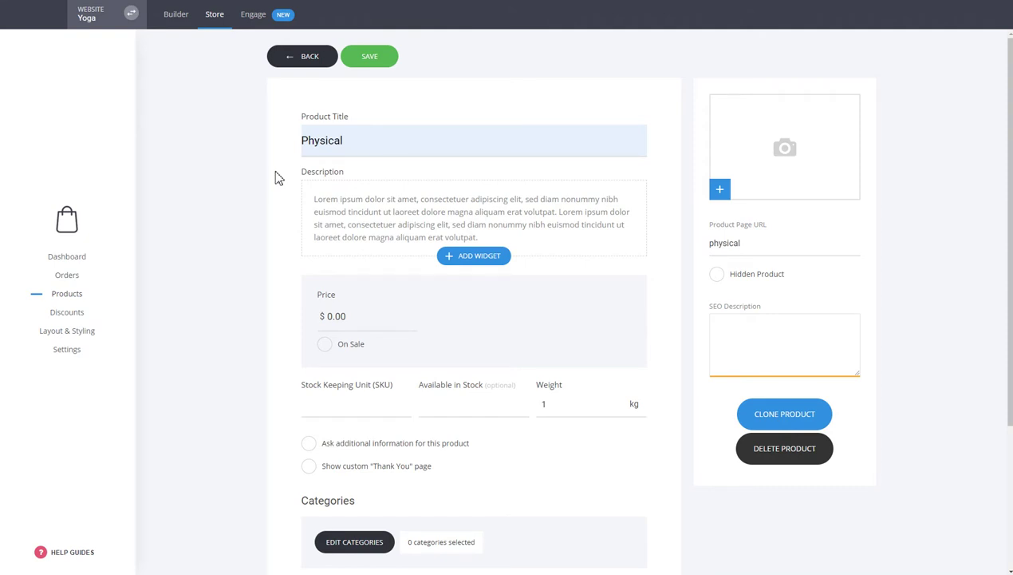
{"action": "left_click", "coordinate": [462, 257]}
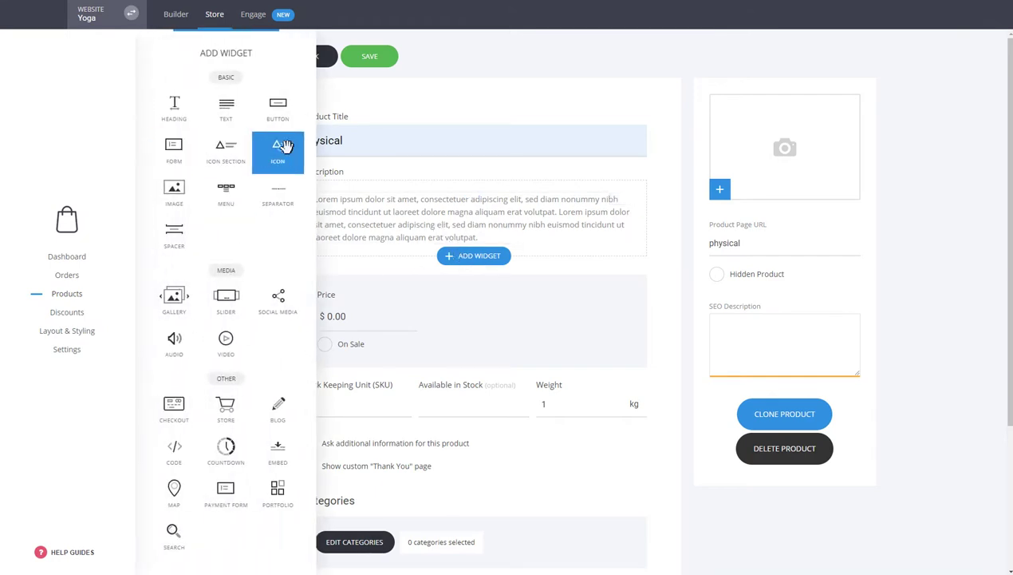
{"action": "left_click", "coordinate": [311, 319]}
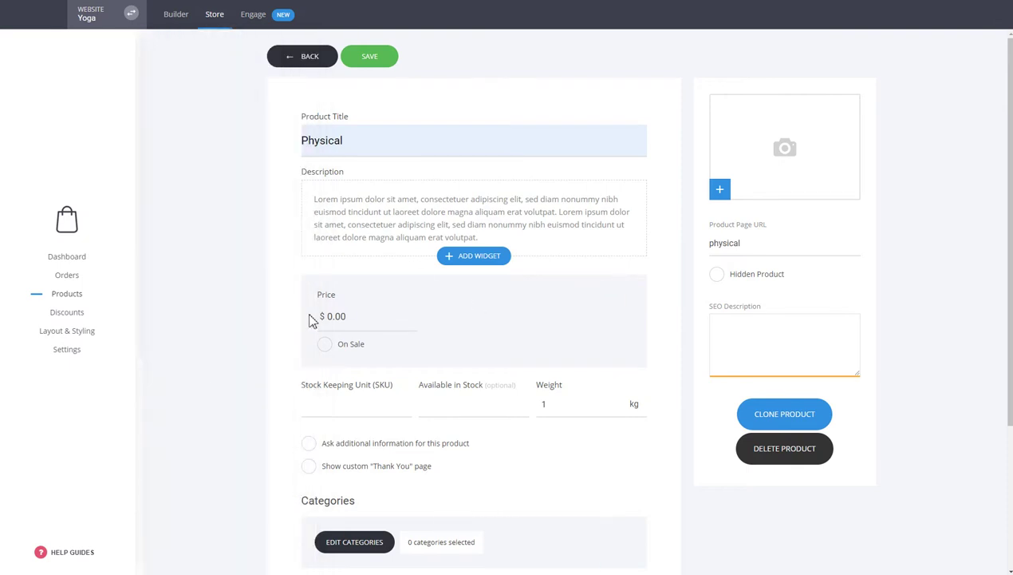
{"action": "left_click", "coordinate": [324, 317]}
{"action": "double_click", "coordinate": [323, 318]}
{"action": "type", "text": "10"}
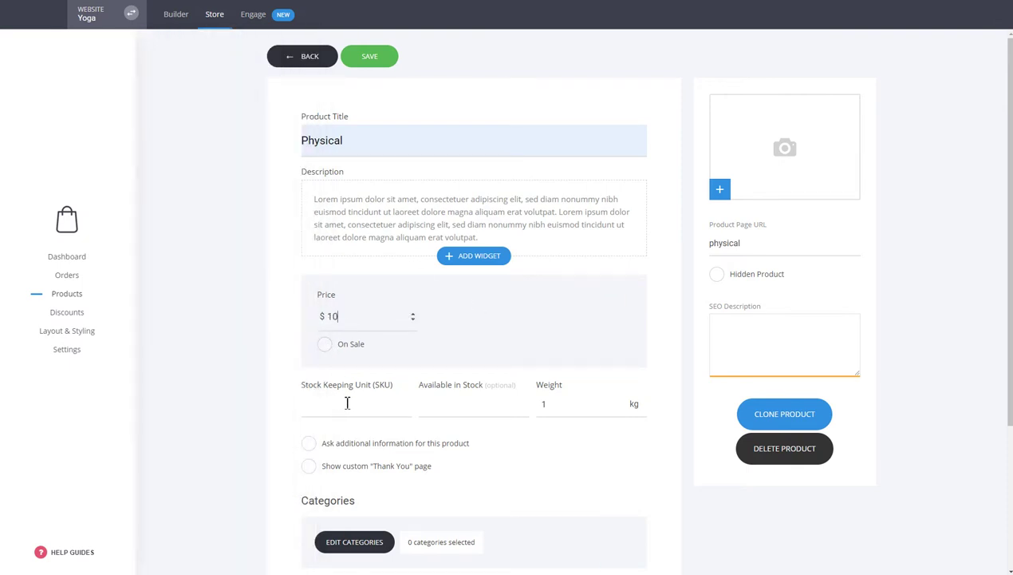
{"action": "scroll", "coordinate": [656, 358], "scroll_direction": "down", "scroll_amount": 2}
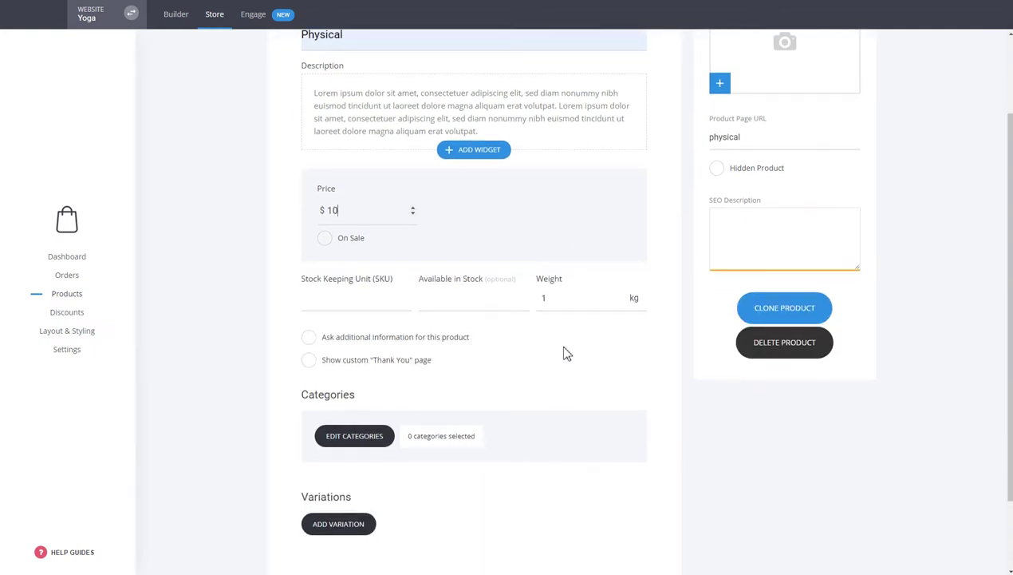
- Assign the Physical product to the YOGA category, leaving 1 category selected
{"action": "left_click", "coordinate": [355, 440]}
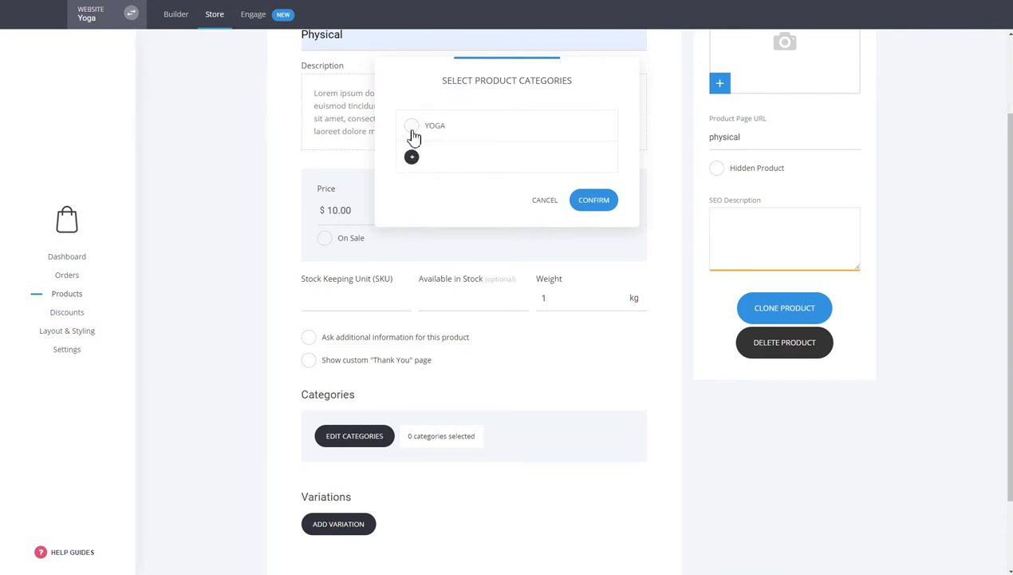
{"action": "left_click", "coordinate": [411, 128]}
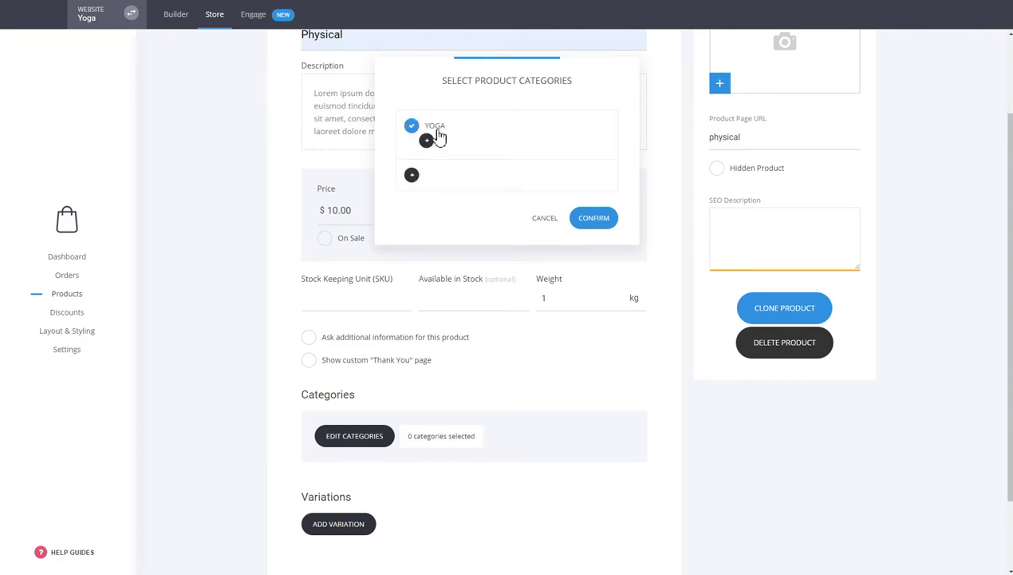
{"action": "left_click", "coordinate": [605, 223]}
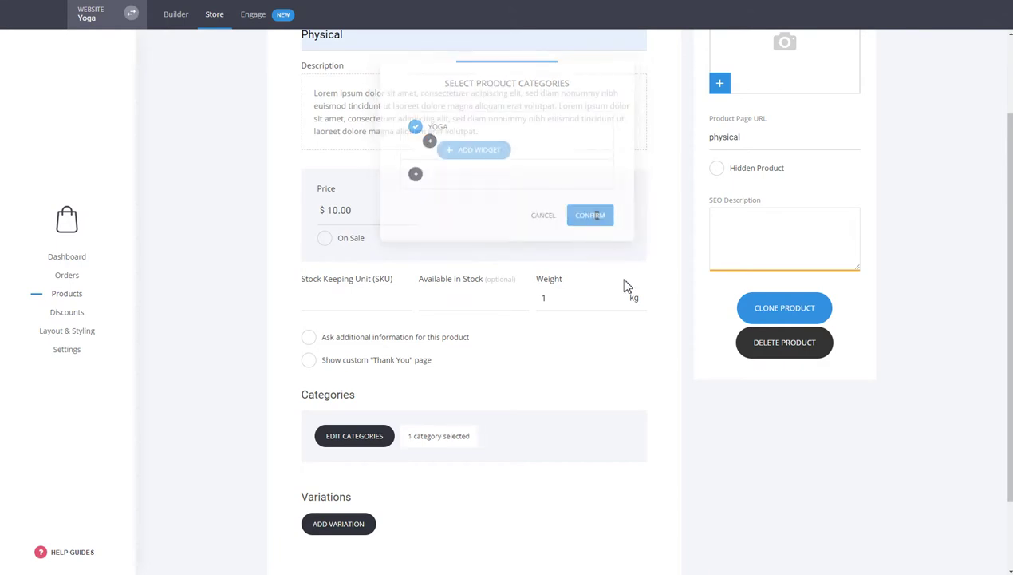
{"action": "scroll", "coordinate": [854, 452], "scroll_direction": "down", "scroll_amount": 3}
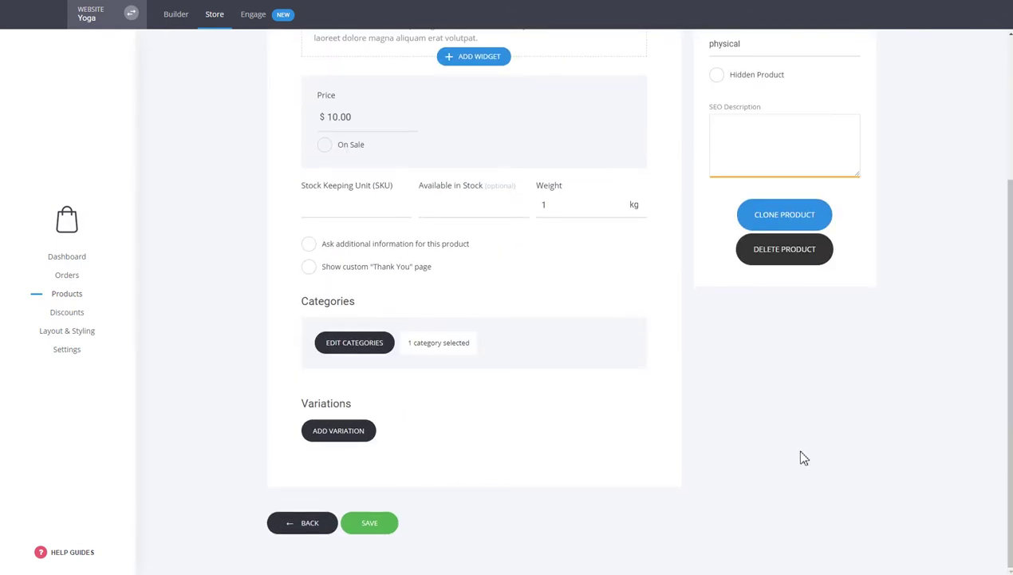
{"action": "scroll", "coordinate": [818, 450], "scroll_direction": "up", "scroll_amount": 3}
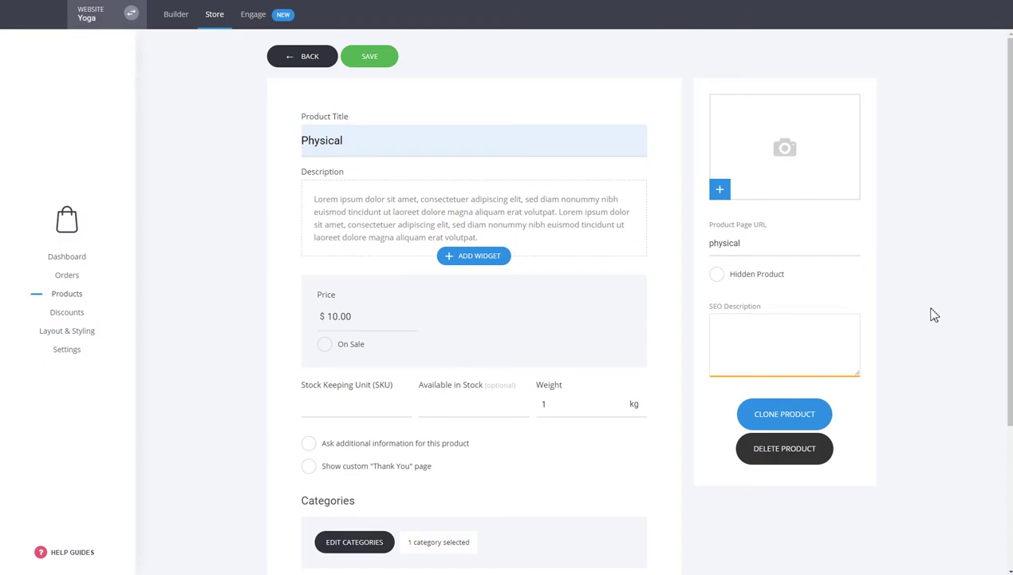
- Set the garden path photo as the product image and save the Physical product
{"action": "left_click", "coordinate": [767, 197]}
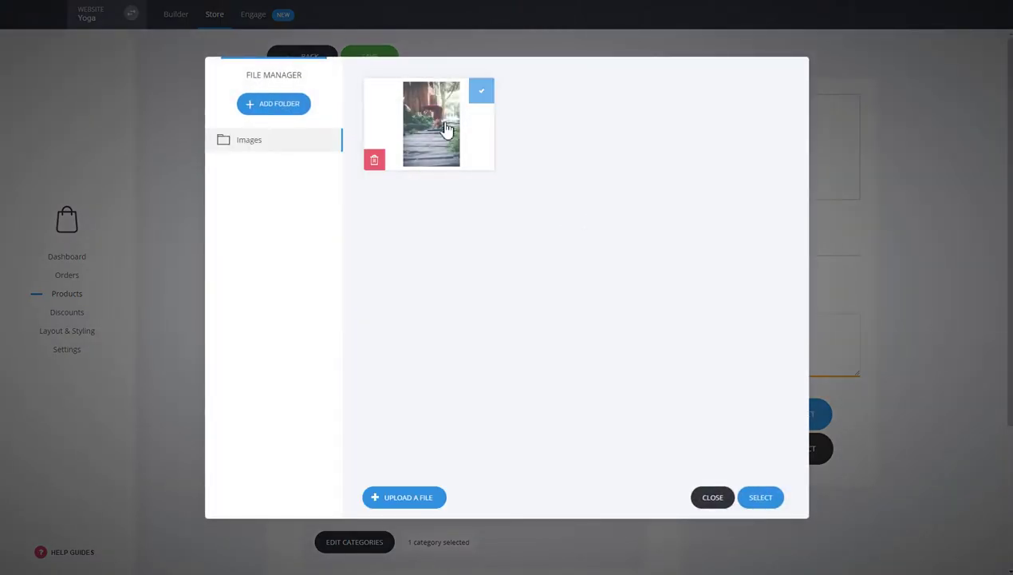
{"action": "left_click", "coordinate": [447, 130]}
{"action": "left_click", "coordinate": [761, 496]}
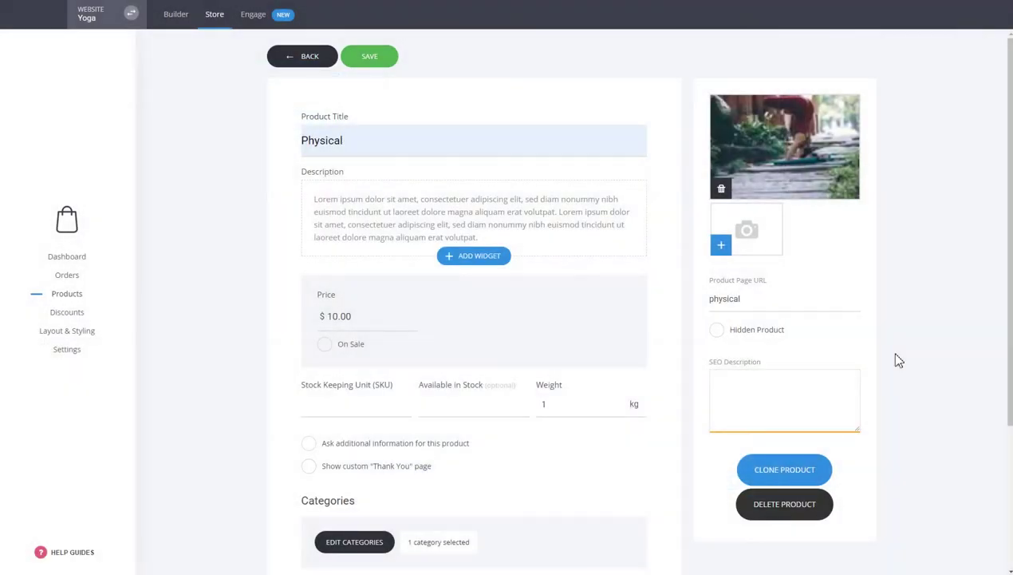
{"action": "left_click", "coordinate": [355, 58]}
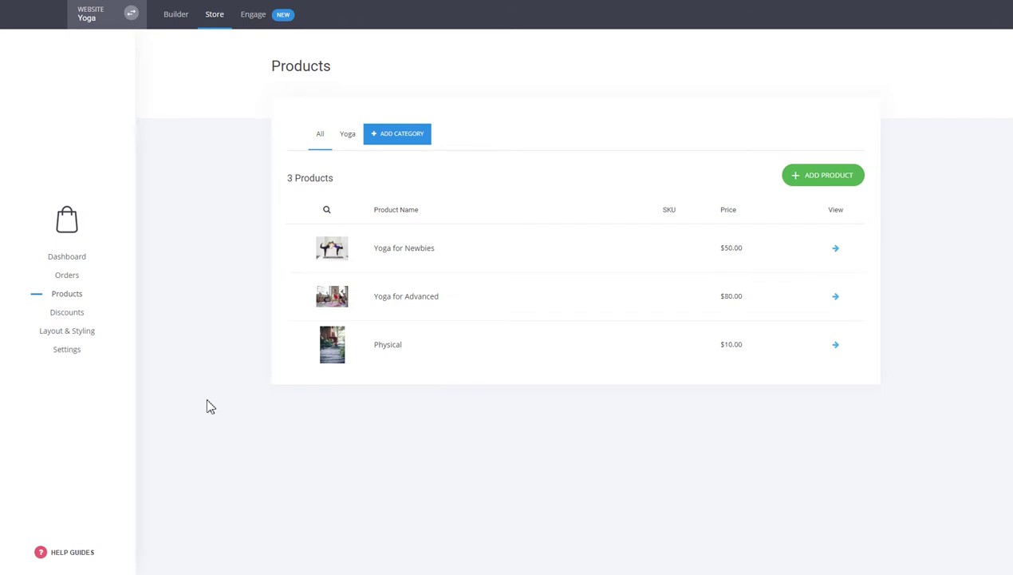
- Open the Shipping settings and inspect the Global 'R' option at $0.00 without changes
{"action": "left_click", "coordinate": [69, 357]}
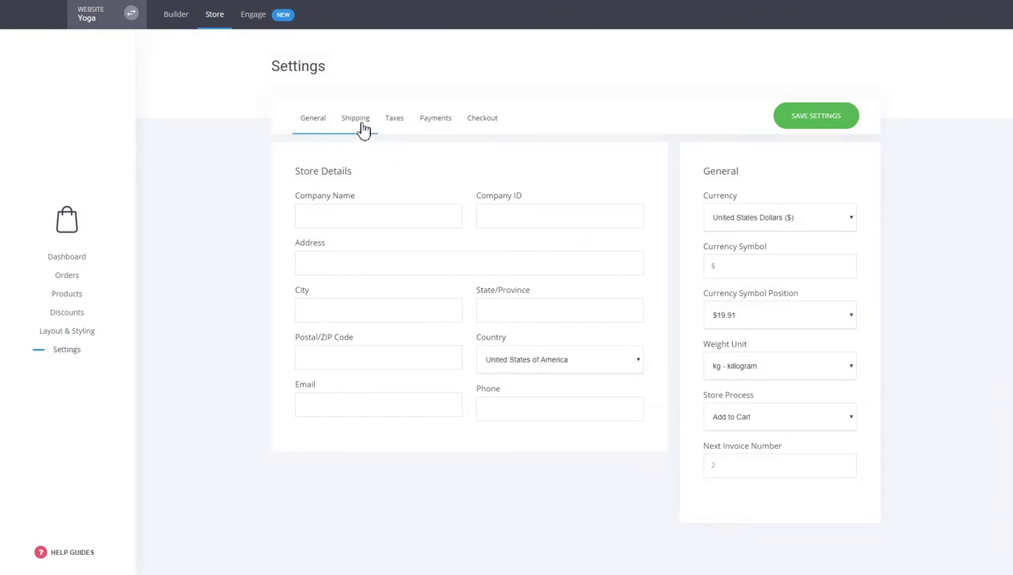
{"action": "left_click", "coordinate": [361, 125]}
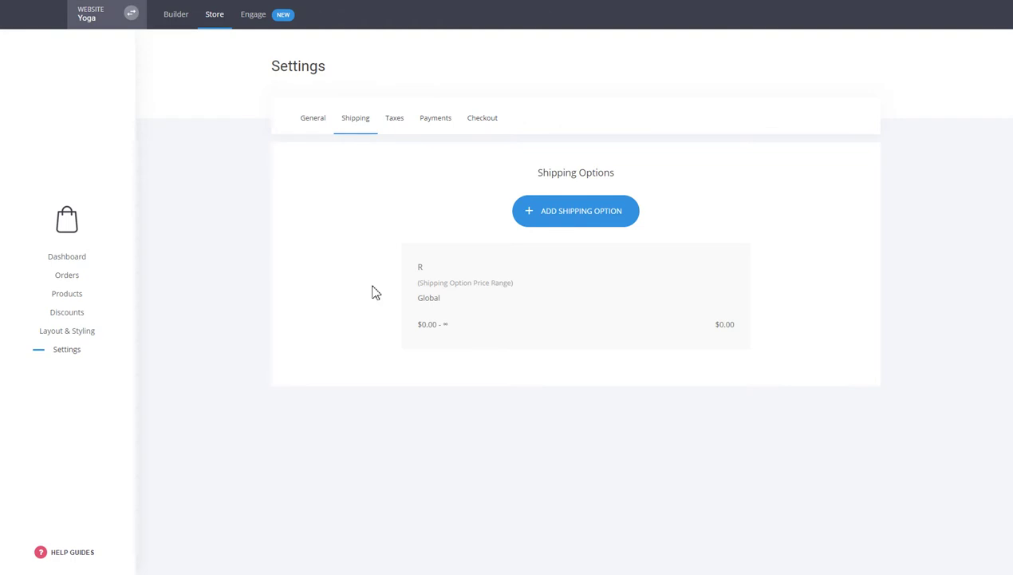
{"action": "left_click", "coordinate": [550, 317]}
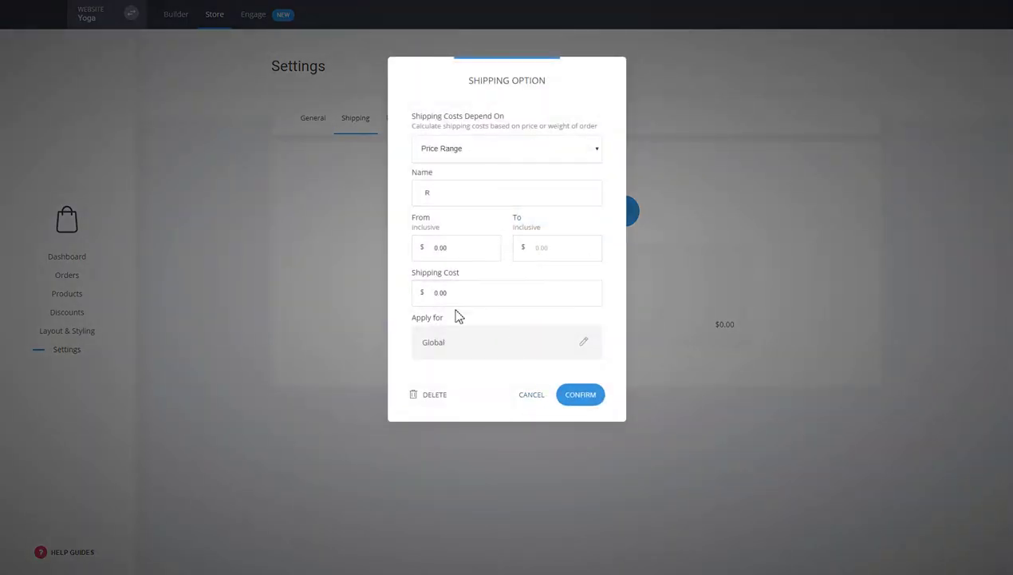
{"action": "left_click", "coordinate": [533, 399]}
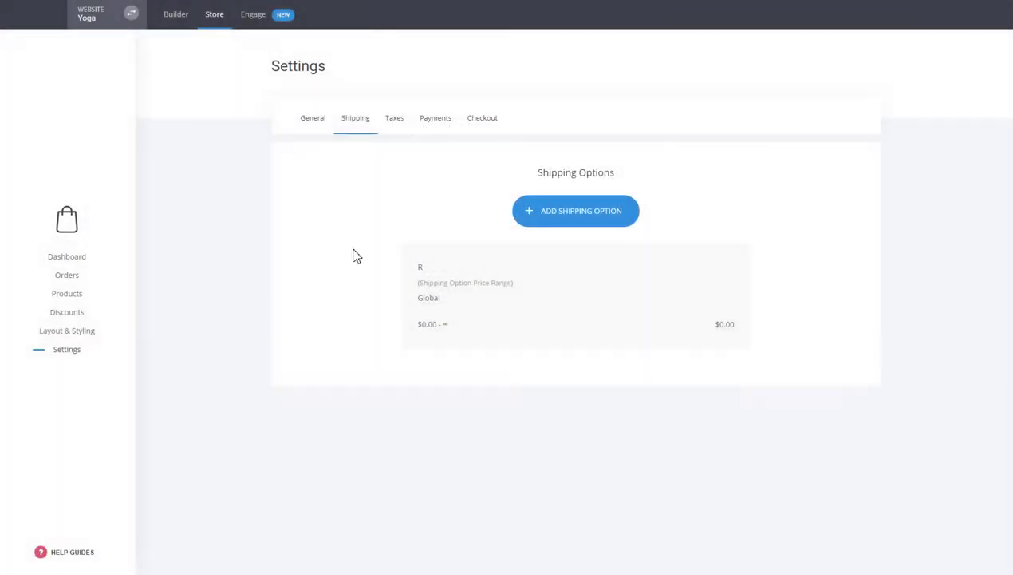
- Scroll through the payment gateway cards in the store's Payments settings
{"action": "left_click", "coordinate": [453, 127]}
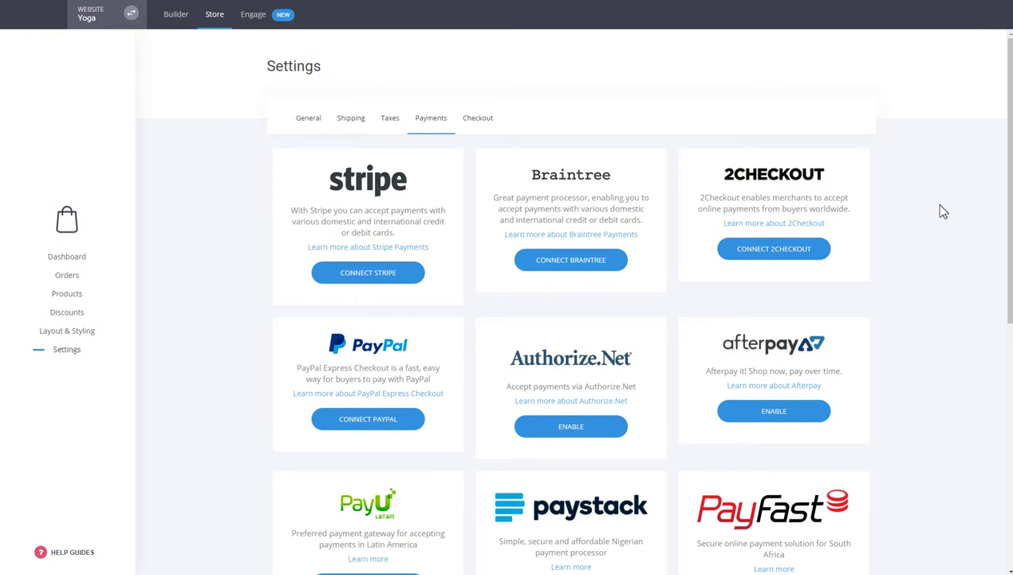
{"action": "scroll", "coordinate": [889, 276], "scroll_direction": "down", "scroll_amount": 3}
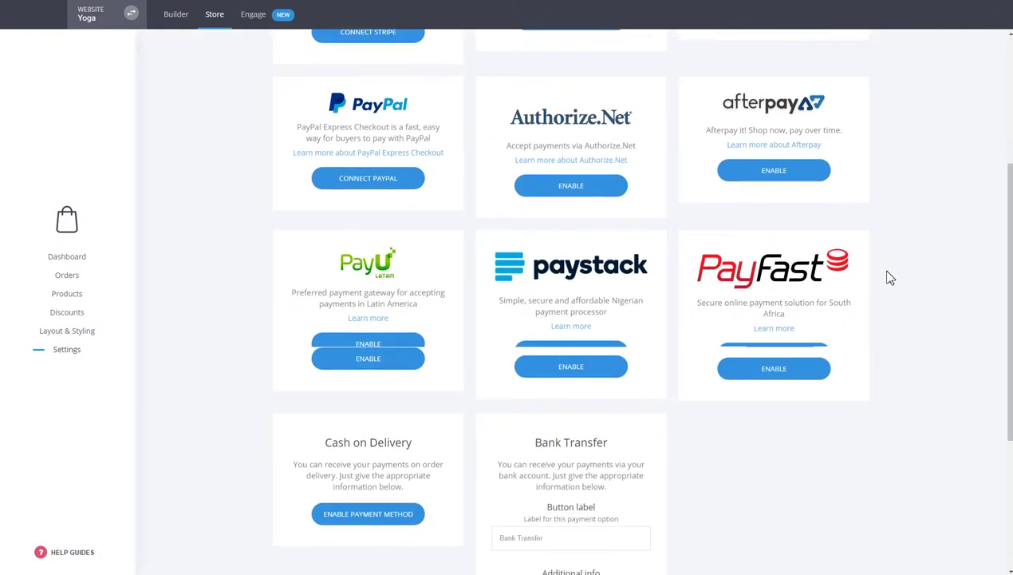
{"action": "scroll", "coordinate": [890, 278], "scroll_direction": "down", "scroll_amount": 3}
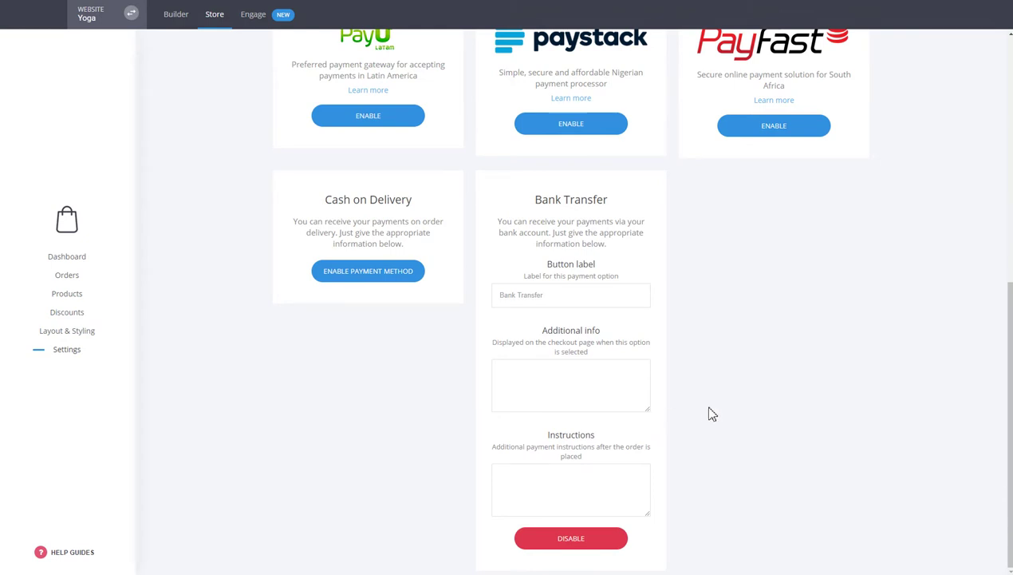
{"action": "scroll", "coordinate": [732, 407], "scroll_direction": "up", "scroll_amount": 10}
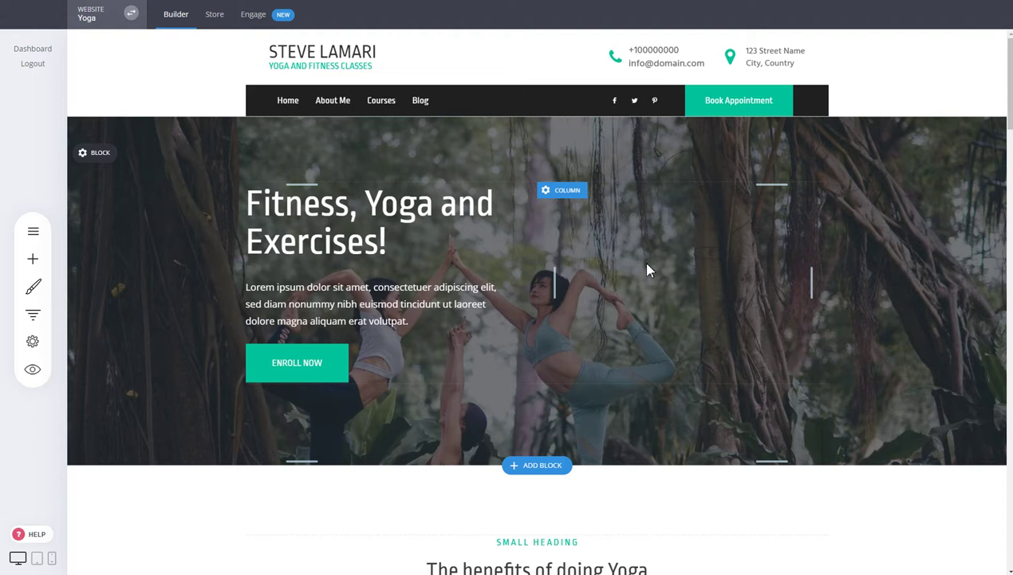
- Drop a Store widget onto the home page just below 'The benefits of doing Yoga'
{"action": "scroll", "coordinate": [656, 274], "scroll_direction": "down", "scroll_amount": 3}
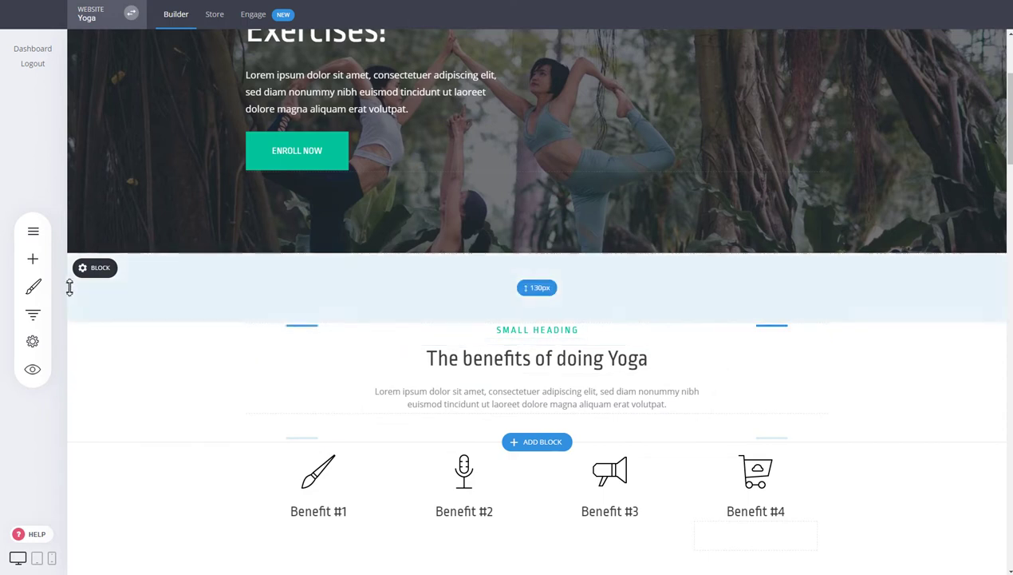
{"action": "left_click", "coordinate": [33, 261]}
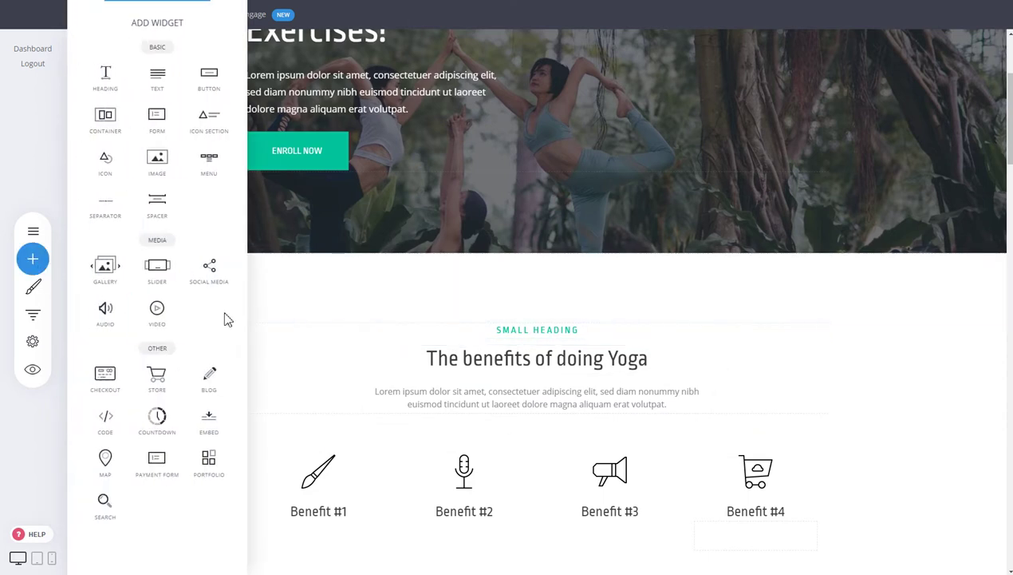
{"action": "left_click_drag", "start_coordinate": [174, 370], "coordinate": [603, 368]}
{"action": "left_click_drag", "start_coordinate": [604, 395], "coordinate": [607, 411]}
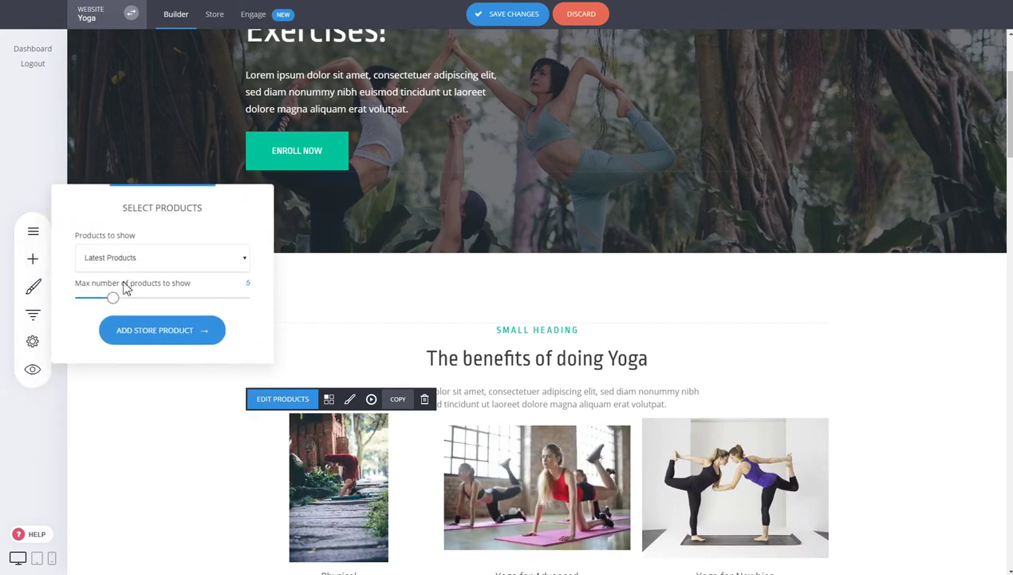
- Limit the product grid to 3 products and raise its top padding to 32px
{"action": "left_click_drag", "start_coordinate": [111, 302], "coordinate": [94, 302]}
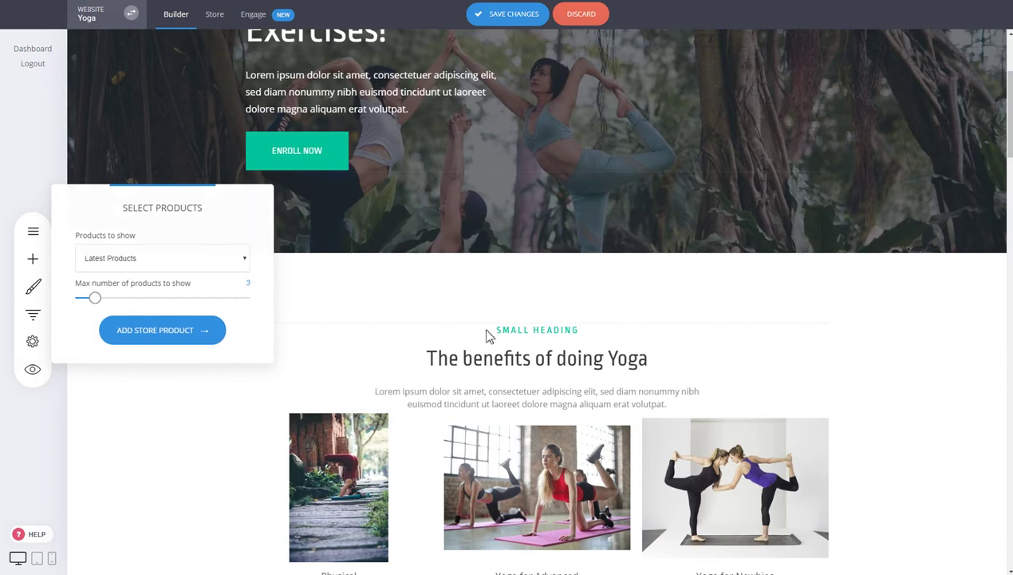
{"action": "left_click", "coordinate": [537, 334]}
{"action": "scroll", "coordinate": [537, 334], "scroll_direction": "down", "scroll_amount": 3}
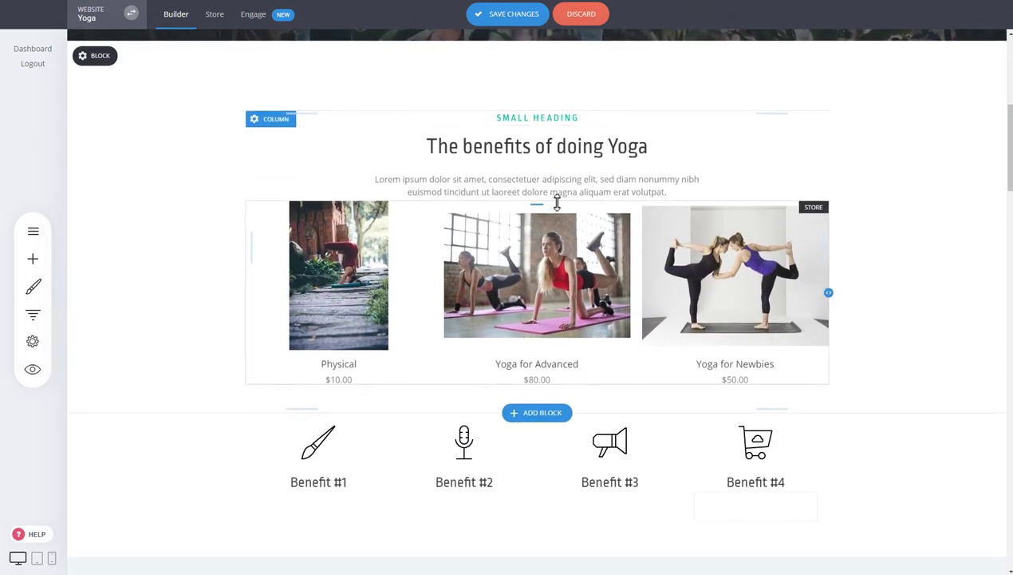
{"action": "left_click_drag", "start_coordinate": [557, 206], "coordinate": [557, 224]}
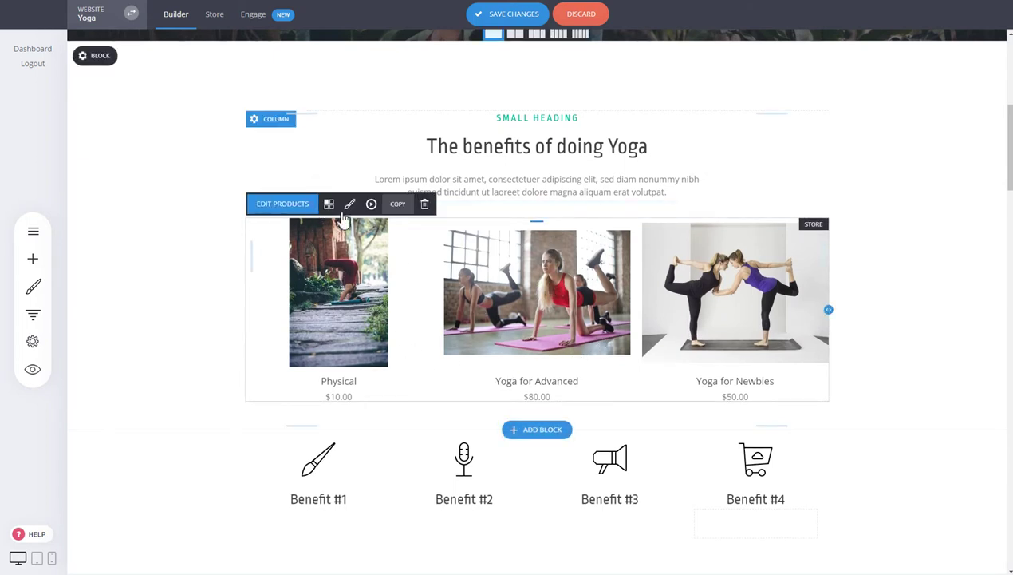
- Show Add to Cart / Buy Now buttons under each product and save the page
{"action": "left_click", "coordinate": [335, 206]}
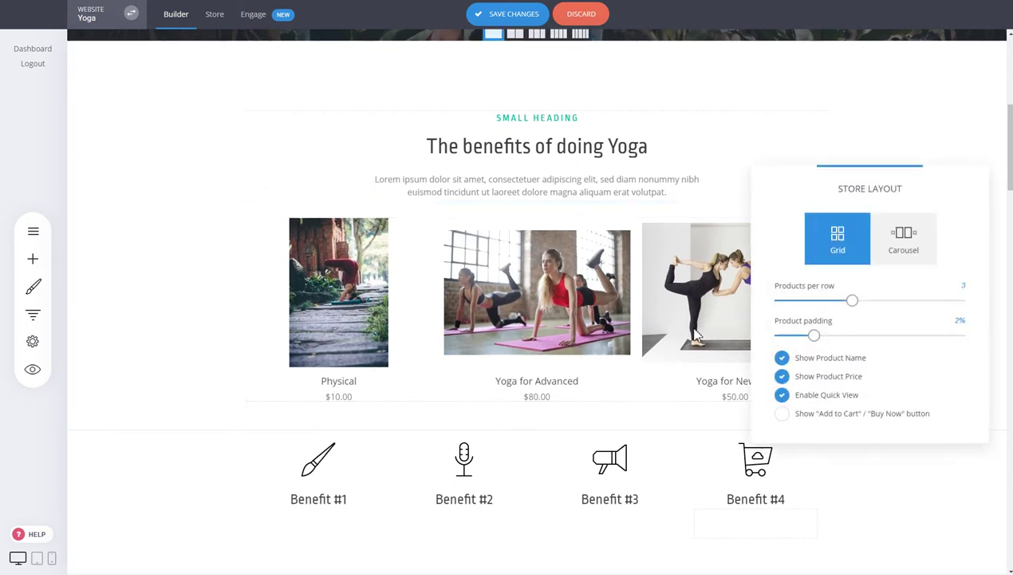
{"action": "left_click", "coordinate": [810, 414]}
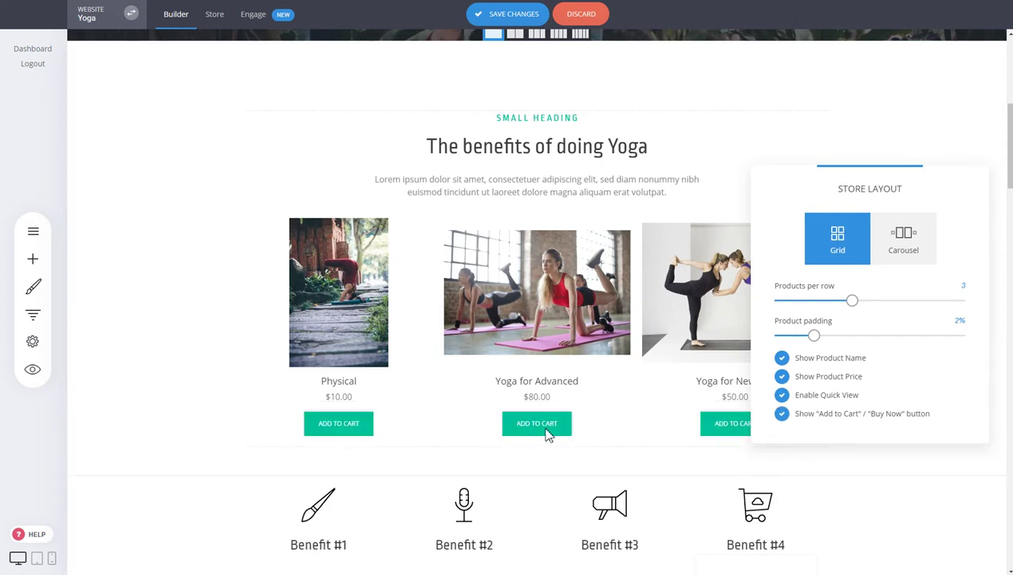
{"action": "left_click", "coordinate": [547, 433]}
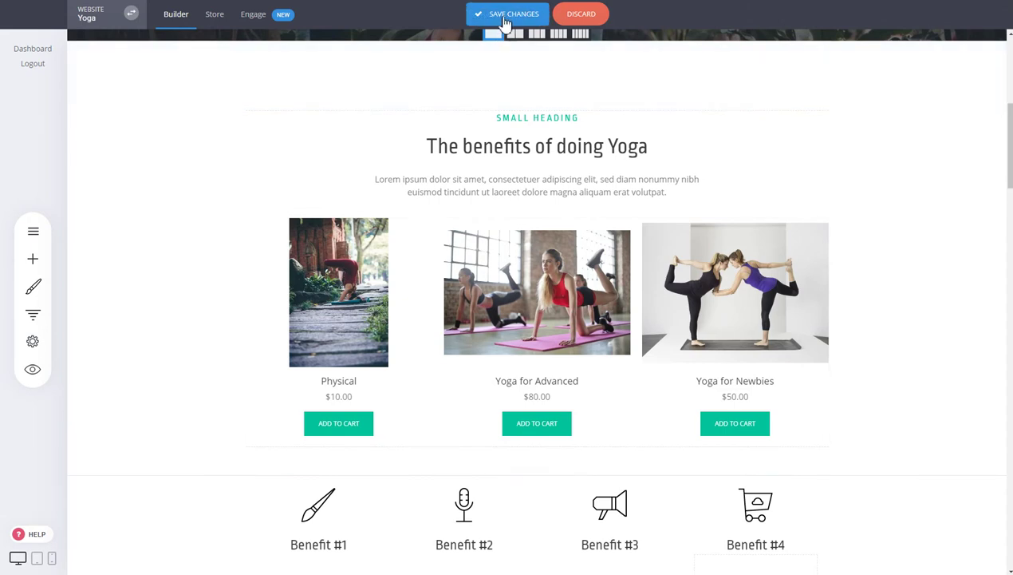
{"action": "left_click", "coordinate": [505, 17]}
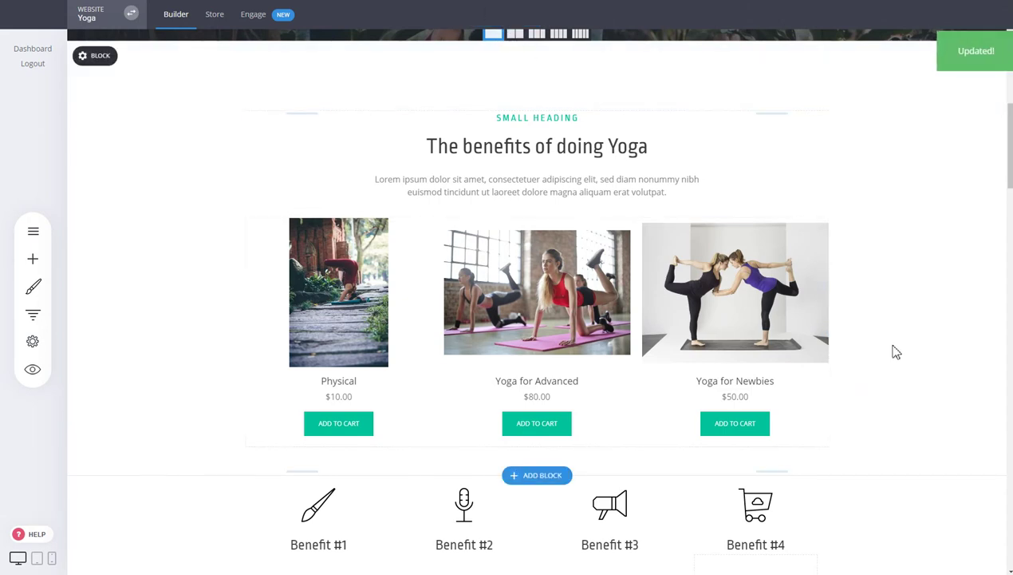
- Add a white Cart icon beside Book Appointment in the header bar and save
{"action": "scroll", "coordinate": [892, 347], "scroll_direction": "up", "scroll_amount": 5}
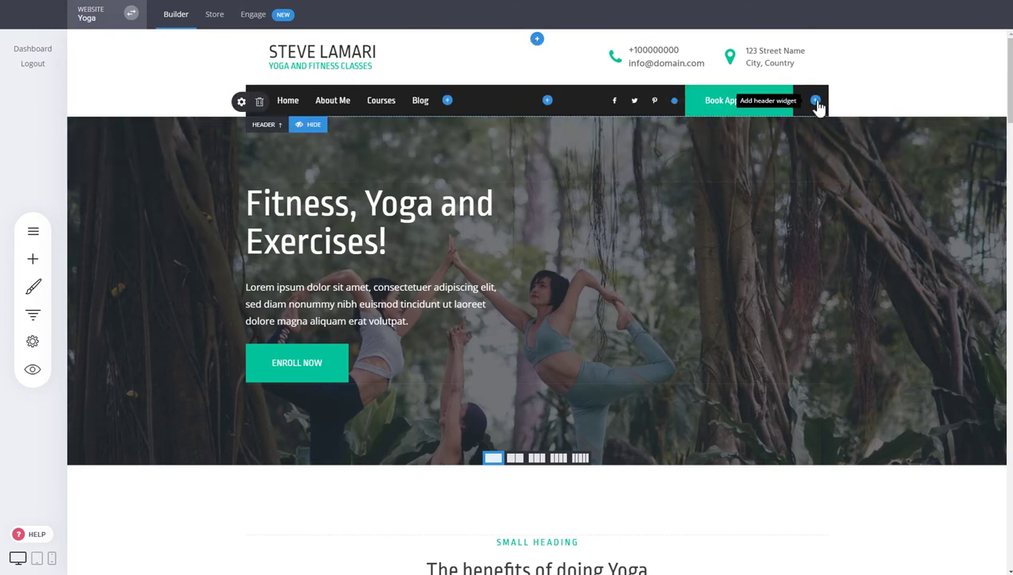
{"action": "left_click", "coordinate": [816, 102]}
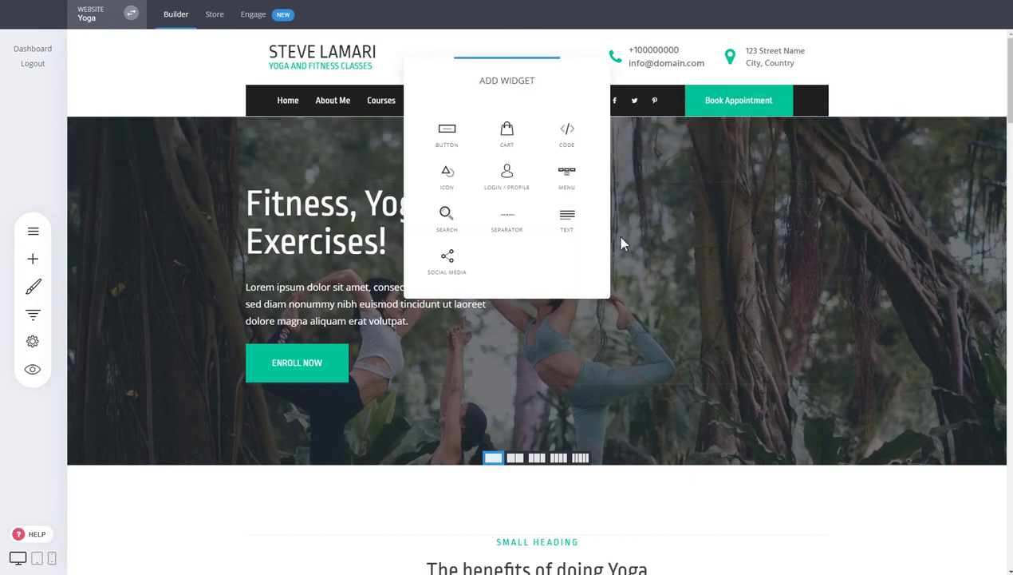
{"action": "left_click", "coordinate": [517, 144]}
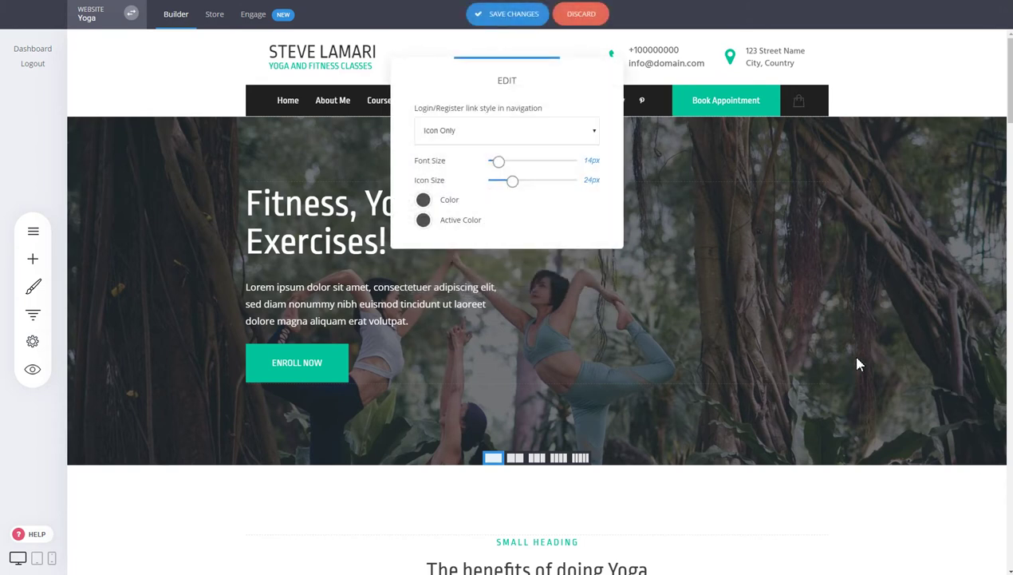
{"action": "left_click", "coordinate": [424, 200]}
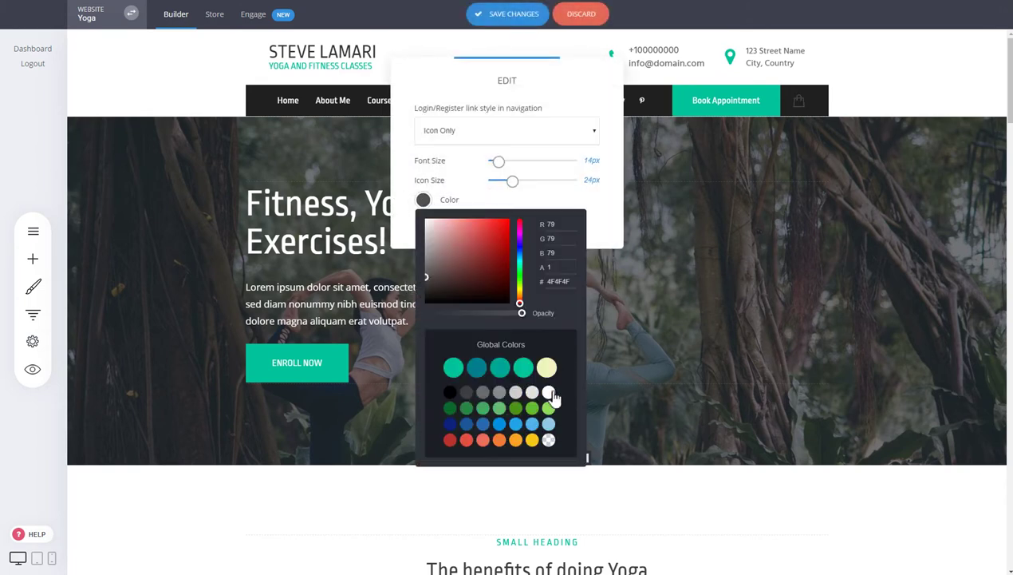
{"action": "left_click", "coordinate": [549, 392]}
{"action": "left_click", "coordinate": [875, 152]}
{"action": "left_click", "coordinate": [876, 152]}
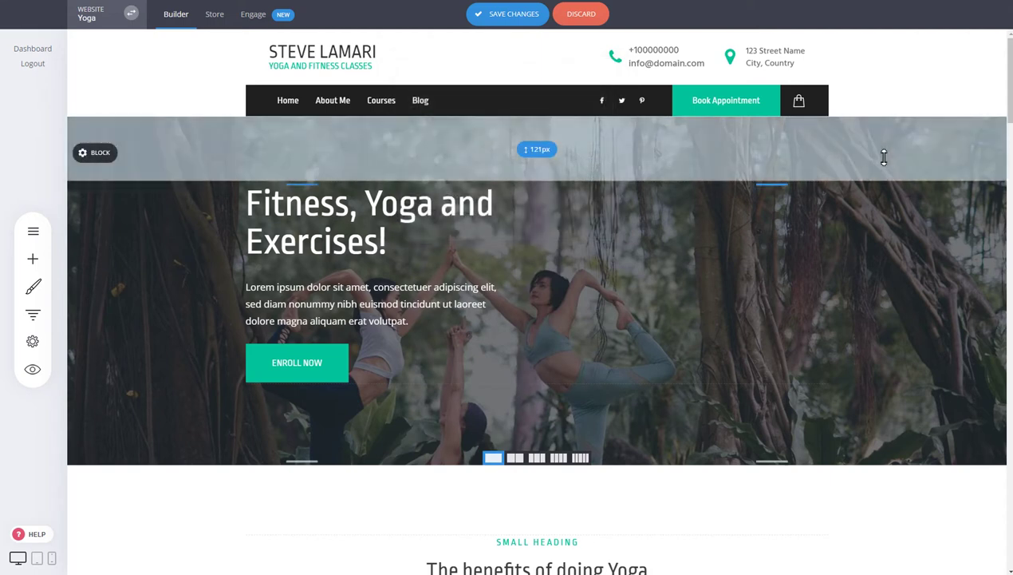
{"action": "left_click", "coordinate": [540, 16]}
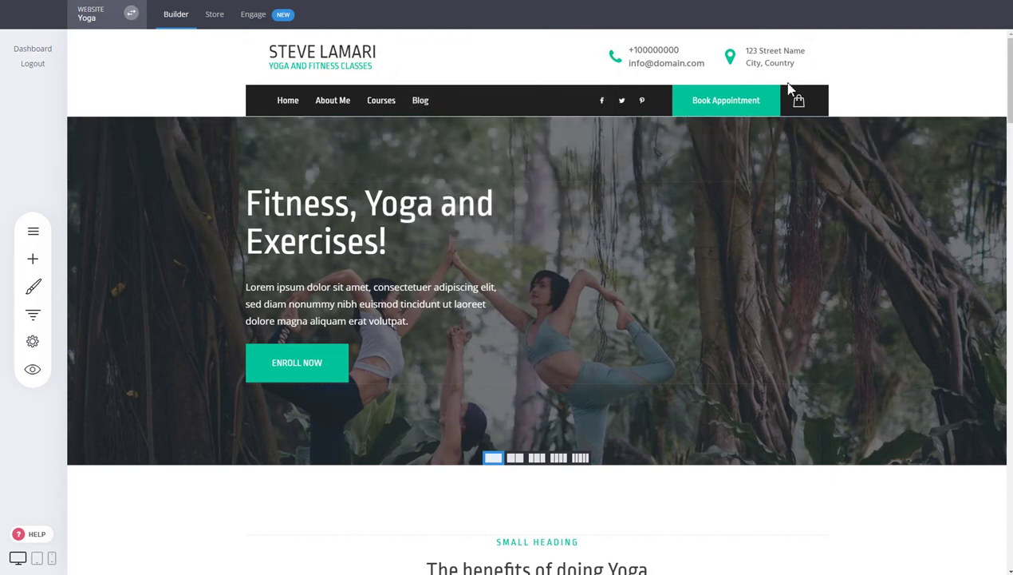
{"action": "scroll", "coordinate": [550, 447], "scroll_direction": "down", "scroll_amount": 4}
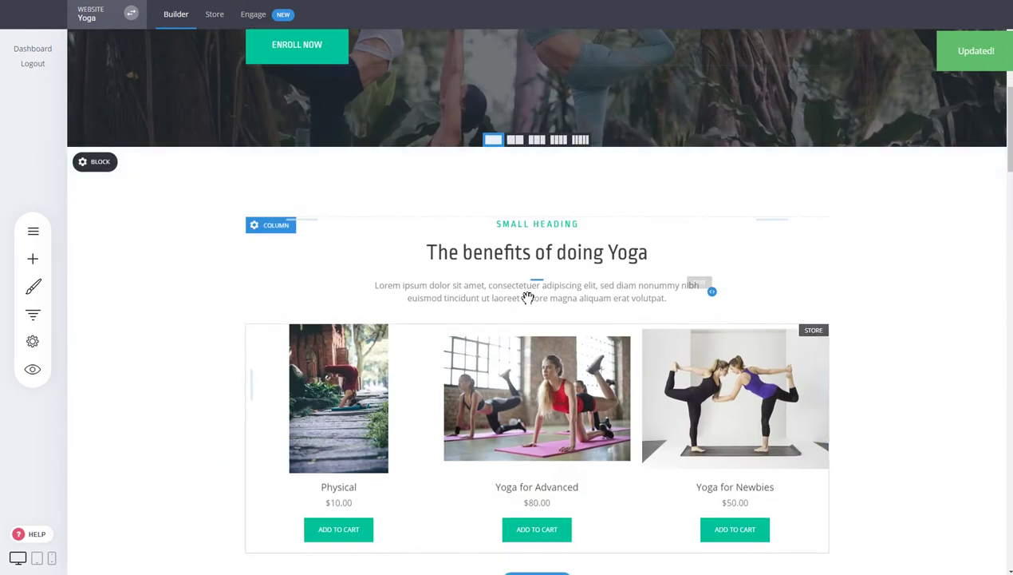
{"action": "left_click", "coordinate": [33, 370]}
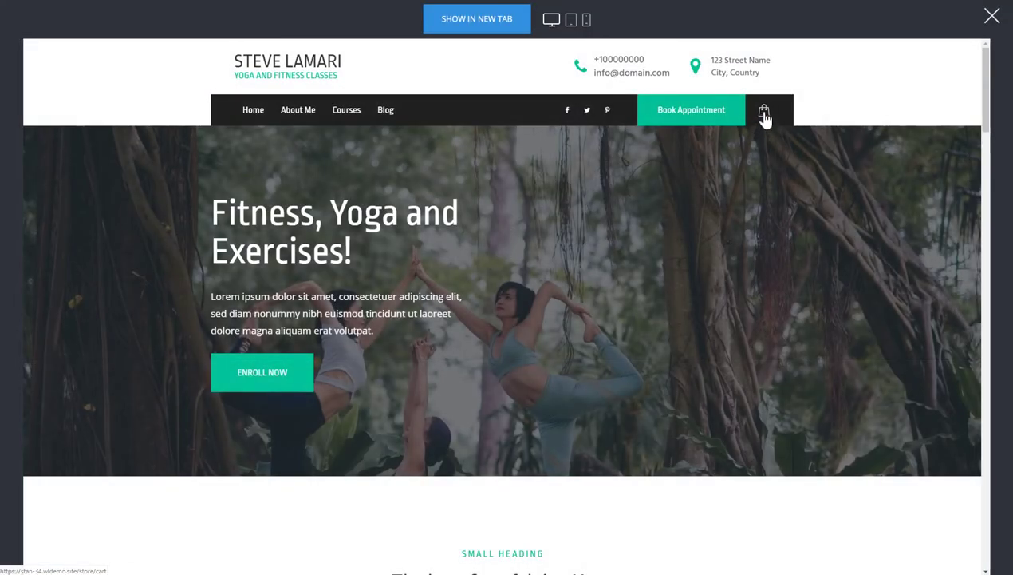
{"action": "scroll", "coordinate": [778, 320], "scroll_direction": "down", "scroll_amount": 4}
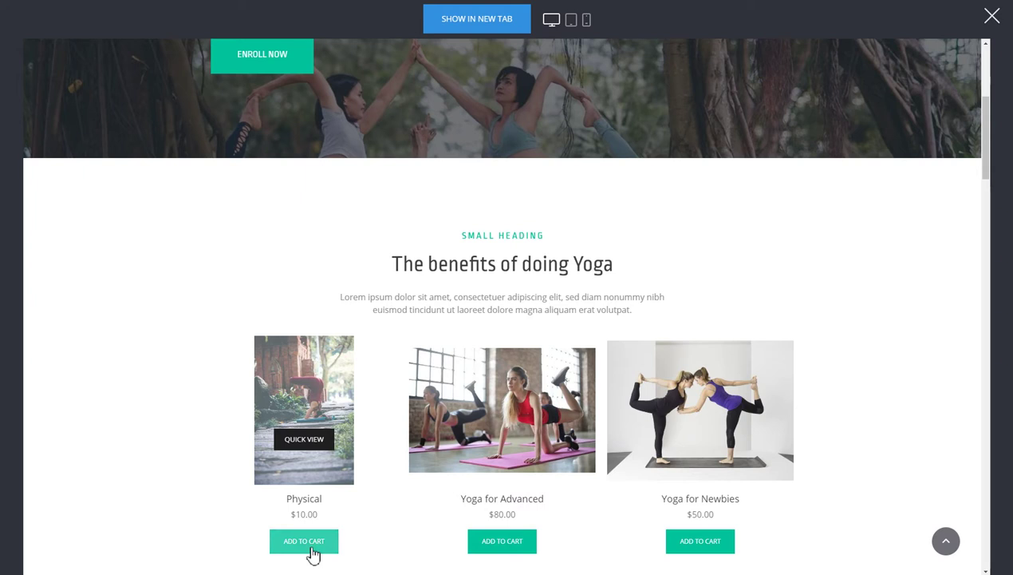
{"action": "left_click", "coordinate": [323, 368]}
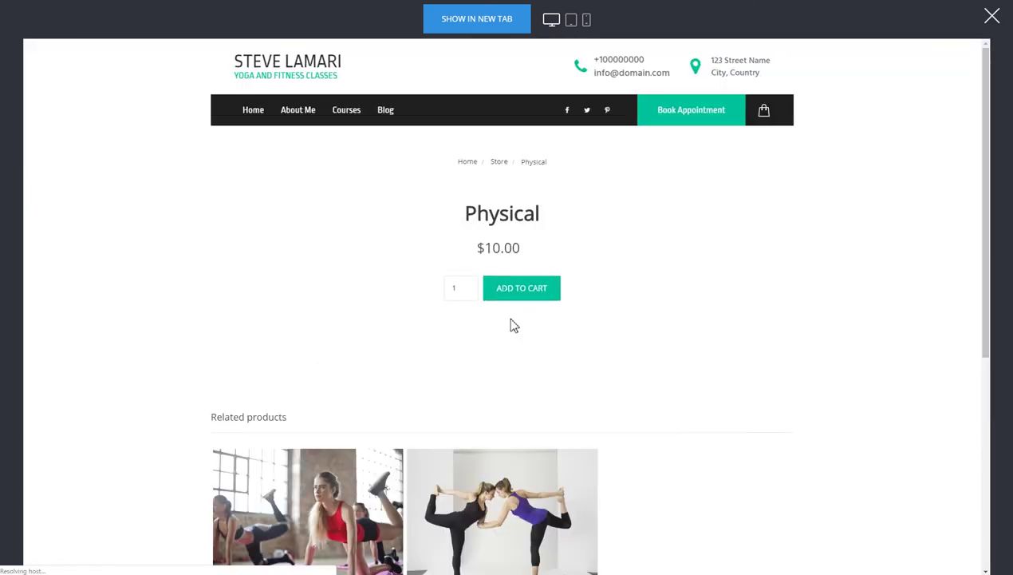
{"action": "scroll", "coordinate": [746, 348], "scroll_direction": "down", "scroll_amount": 8}
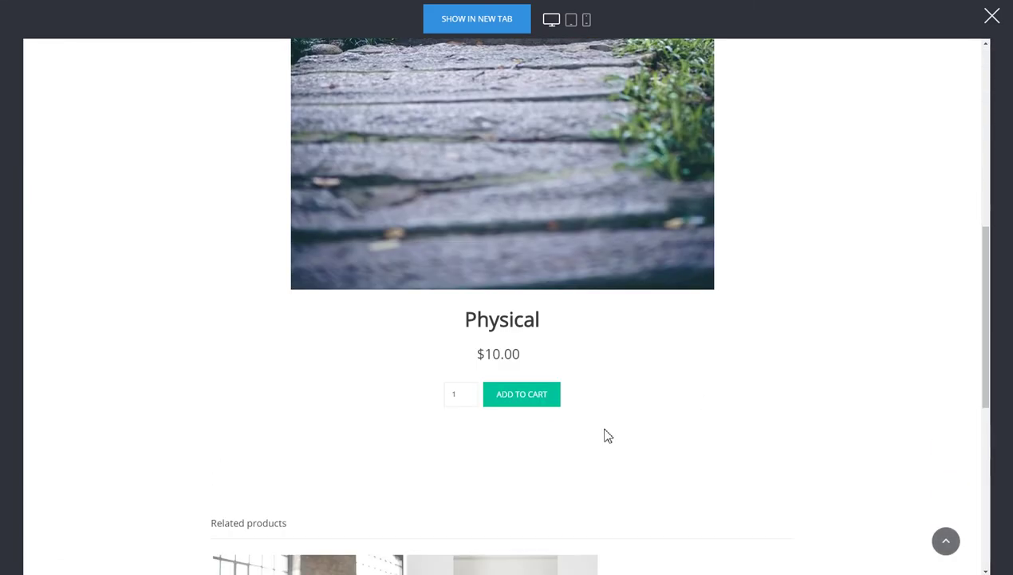
{"action": "left_click", "coordinate": [551, 401]}
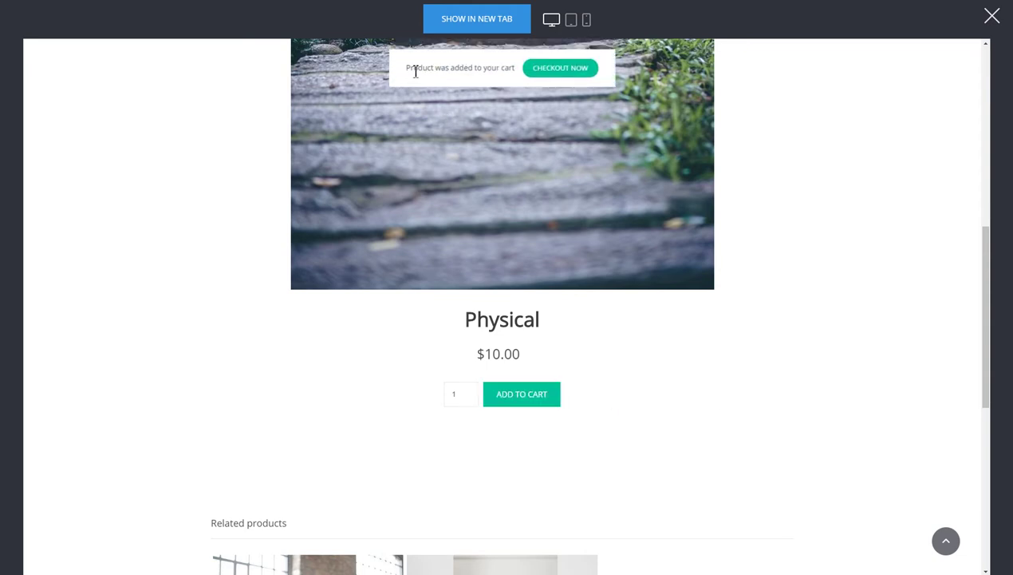
{"action": "scroll", "coordinate": [744, 384], "scroll_direction": "up", "scroll_amount": 4}
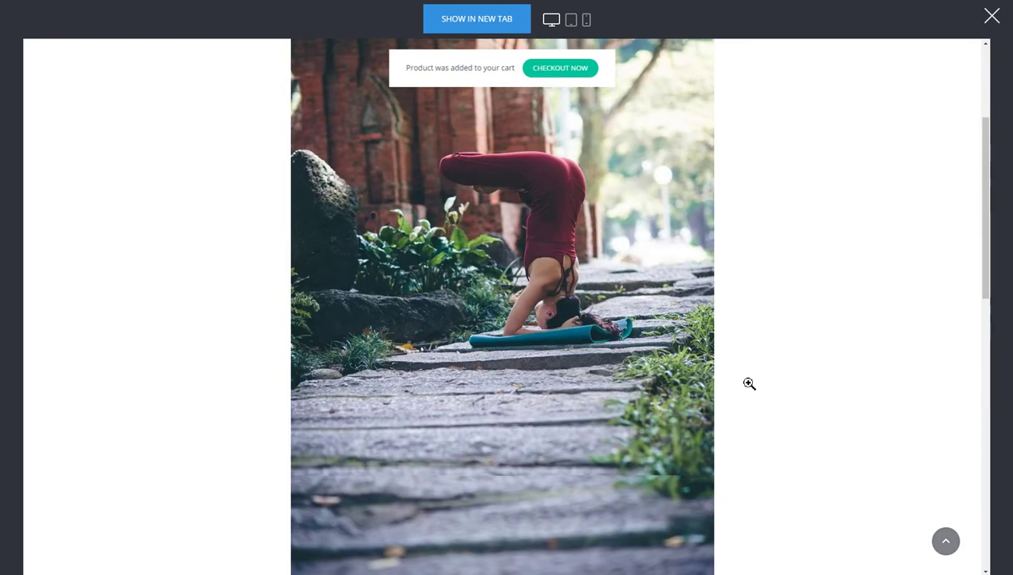
{"action": "scroll", "coordinate": [749, 384], "scroll_direction": "up", "scroll_amount": 3}
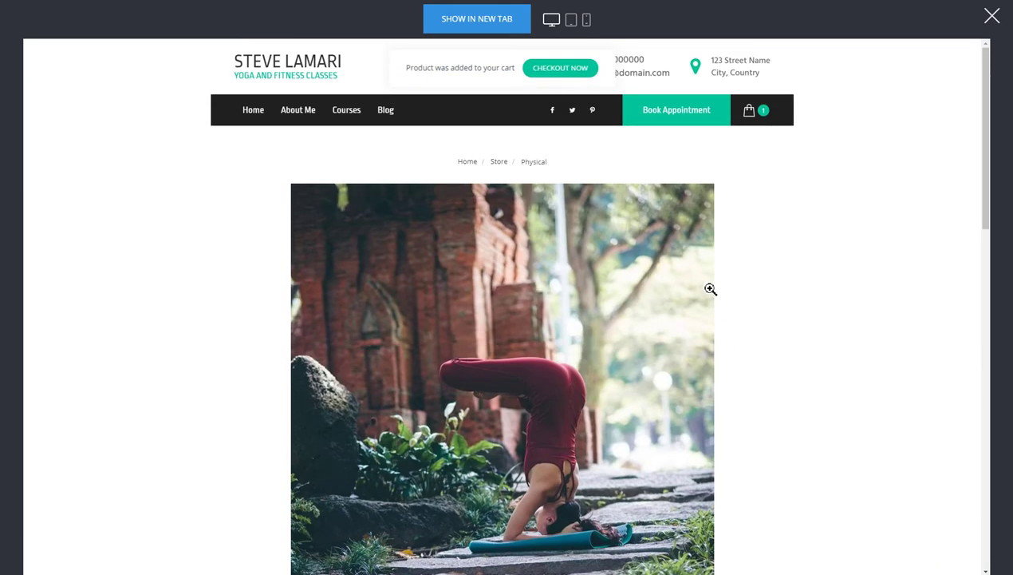
{"action": "left_click", "coordinate": [759, 114]}
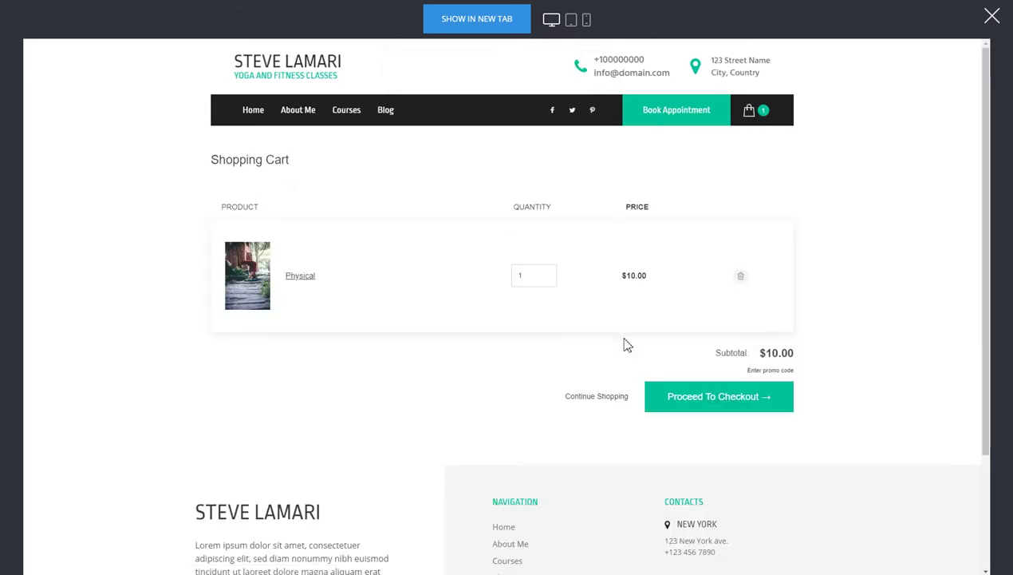
{"action": "left_click", "coordinate": [740, 412]}
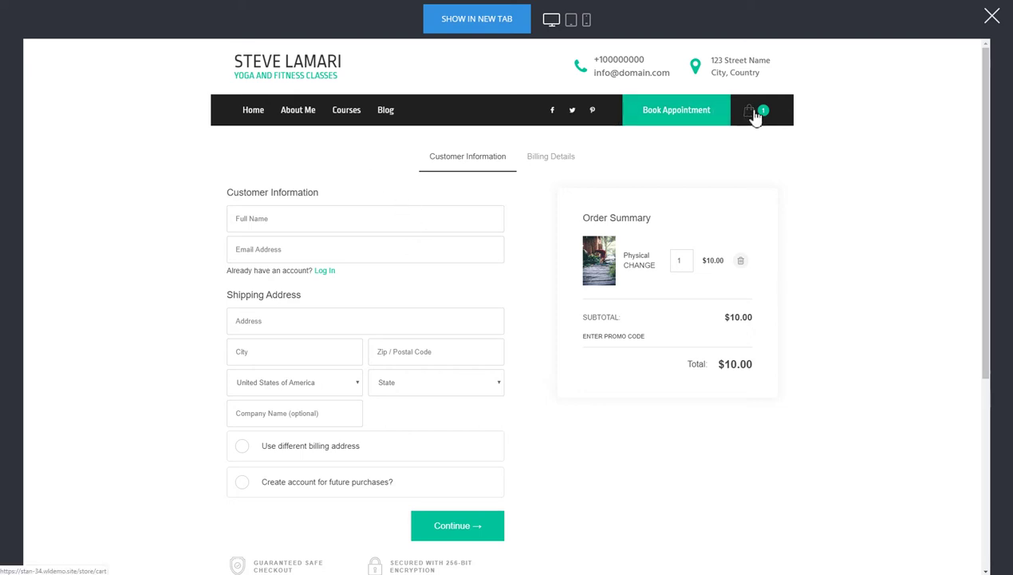
{"action": "left_click", "coordinate": [990, 17]}
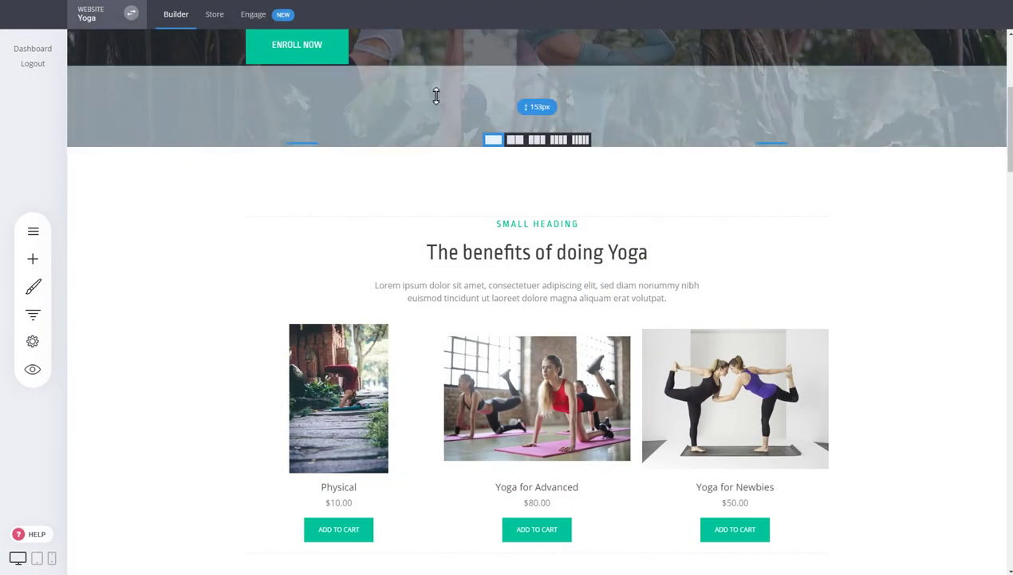
- Select the BUY NOW button in the yoga photo section to reveal its edit toolbar
{"action": "scroll", "coordinate": [846, 313], "scroll_direction": "down", "scroll_amount": 1}
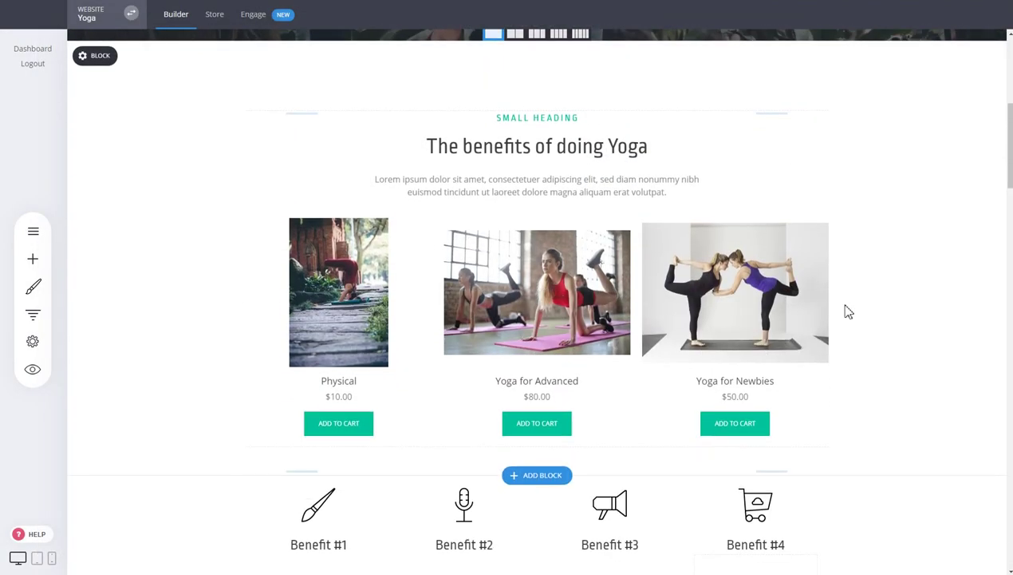
{"action": "scroll", "coordinate": [848, 312], "scroll_direction": "down", "scroll_amount": 2}
{"action": "scroll", "coordinate": [848, 311], "scroll_direction": "up", "scroll_amount": 3}
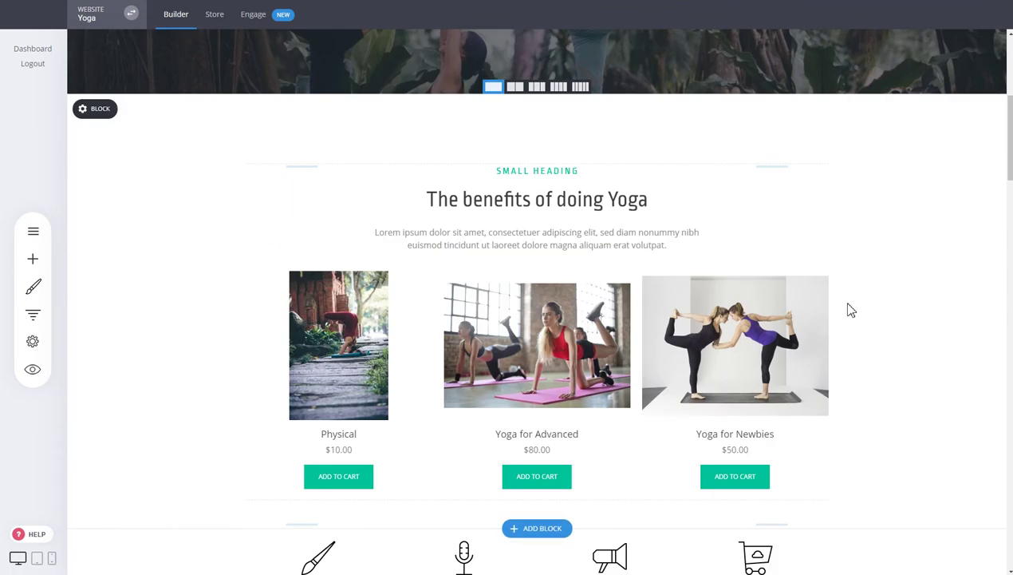
{"action": "scroll", "coordinate": [850, 311], "scroll_direction": "down", "scroll_amount": 2}
{"action": "scroll", "coordinate": [848, 310], "scroll_direction": "down", "scroll_amount": 3}
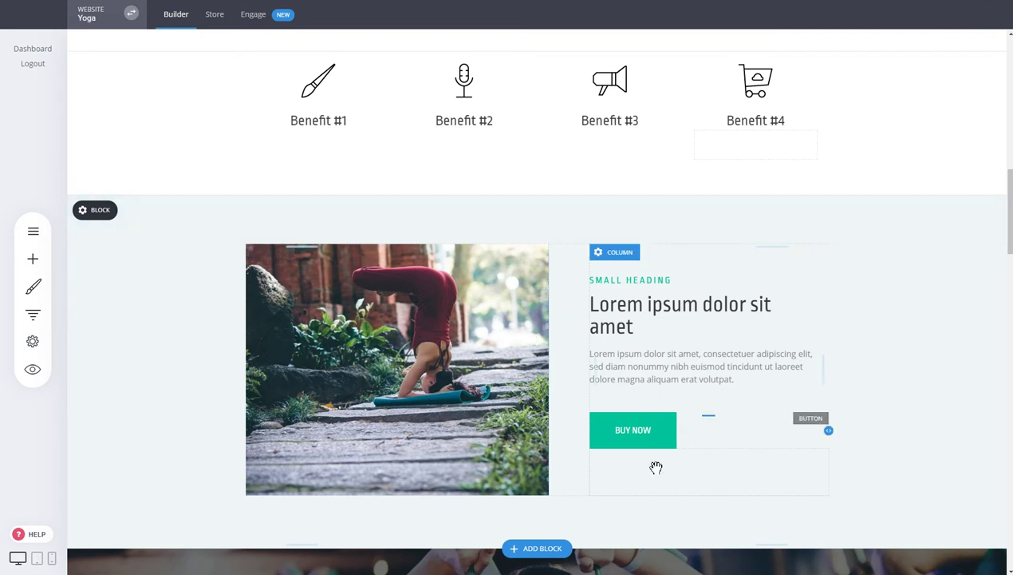
{"action": "mouse_move", "coordinate": [601, 241]}
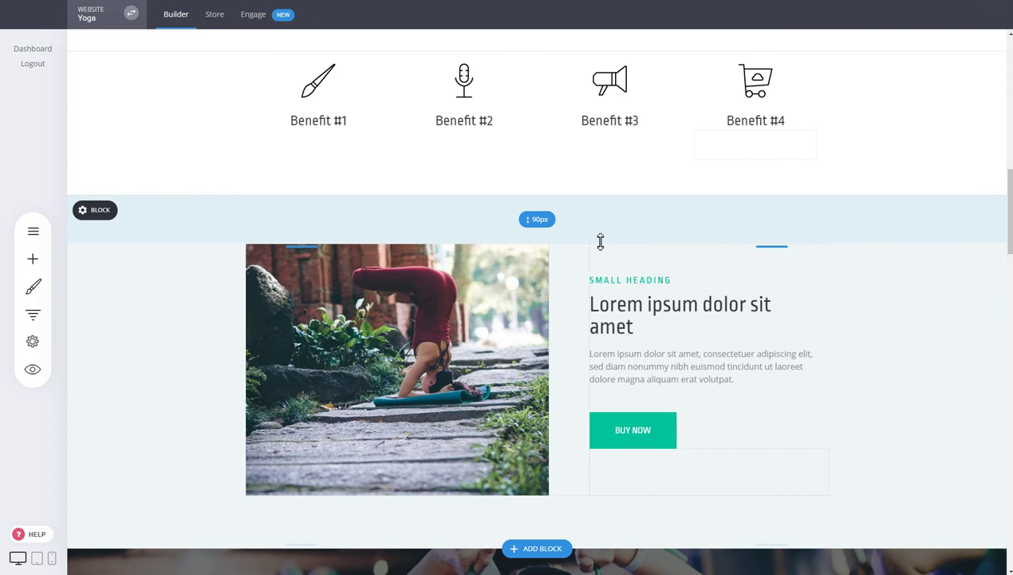
{"action": "left_click", "coordinate": [653, 434]}
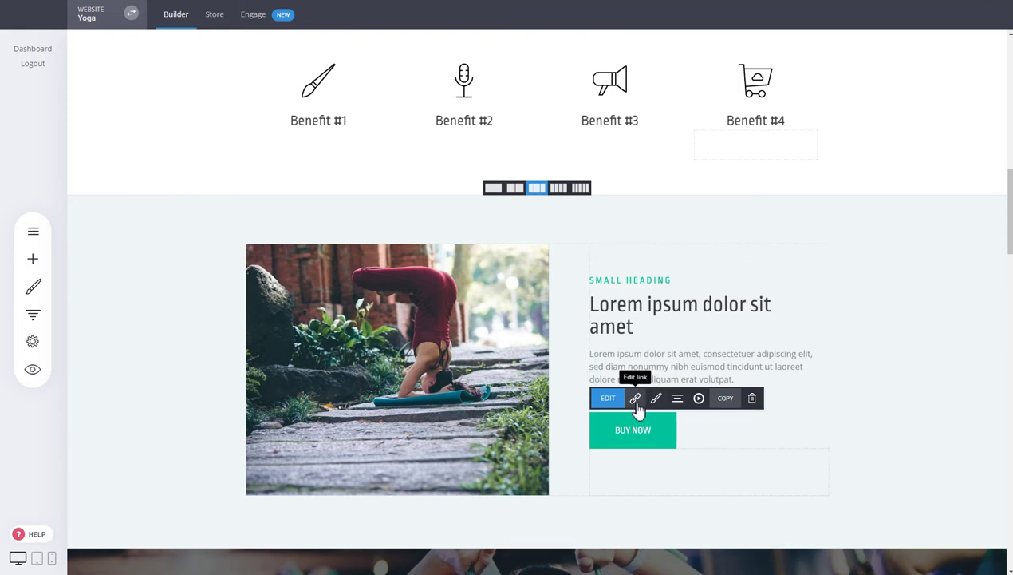
- Link BUY NOW to the Store product Yoga for Advanced with the Buy Now action, and save
{"action": "left_click", "coordinate": [636, 398]}
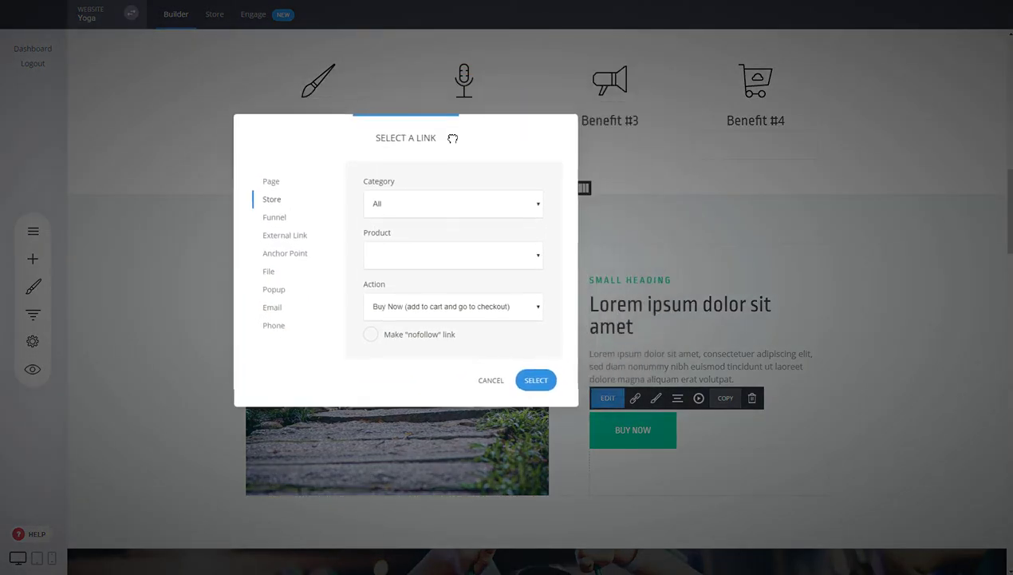
{"action": "left_click", "coordinate": [270, 182]}
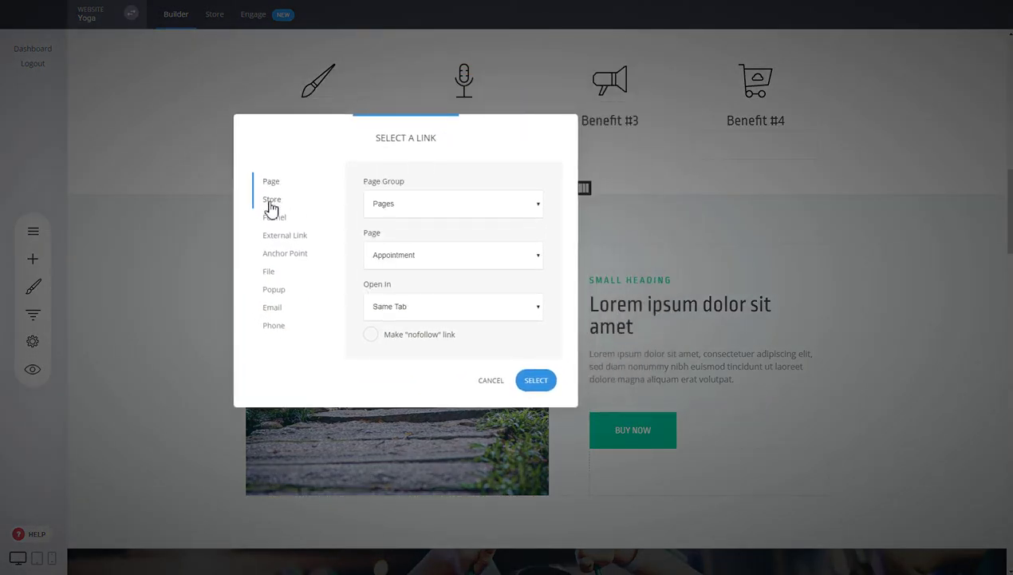
{"action": "left_click", "coordinate": [271, 201]}
{"action": "left_click", "coordinate": [418, 257]}
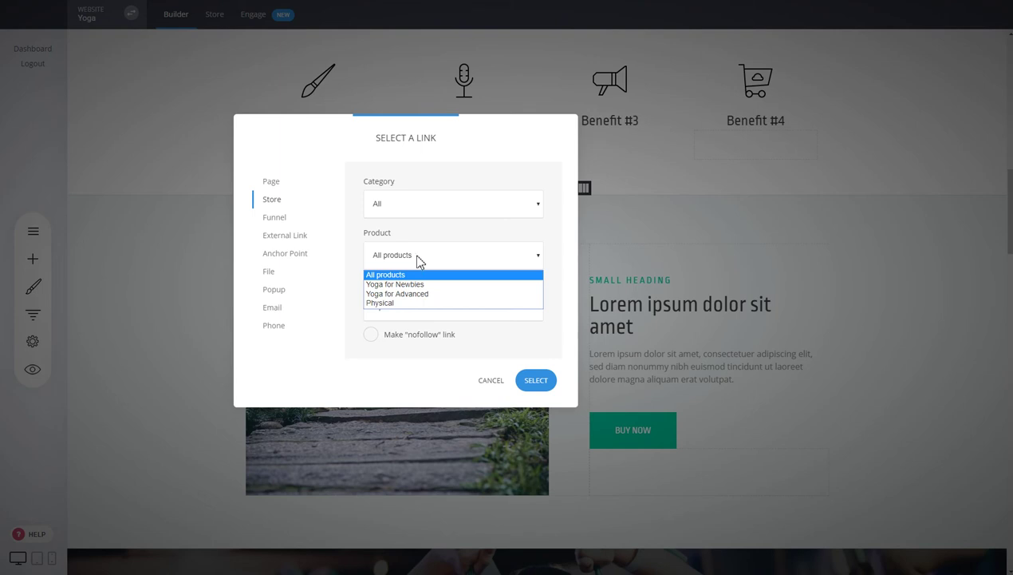
{"action": "left_click", "coordinate": [402, 295]}
{"action": "left_click", "coordinate": [461, 317]}
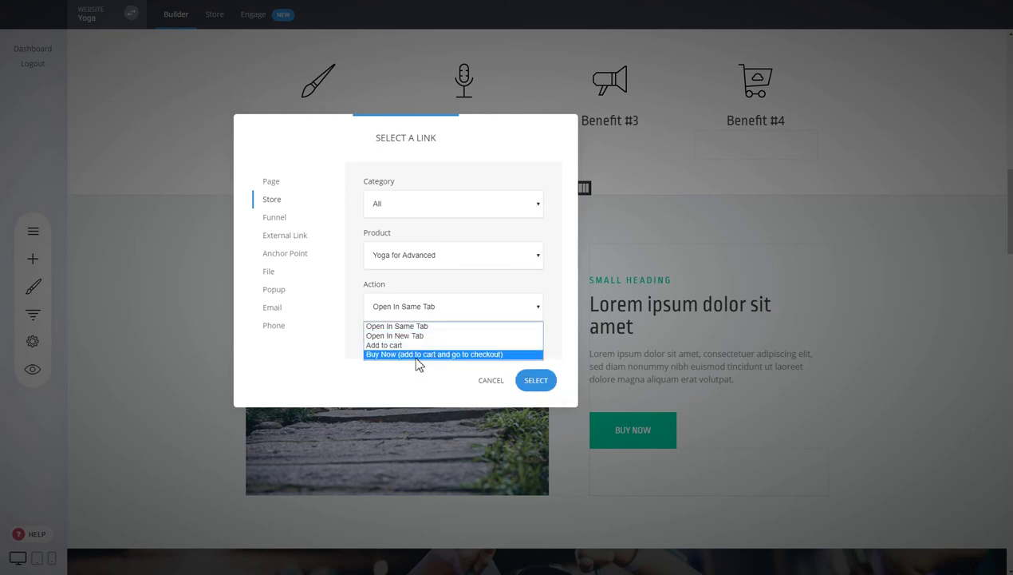
{"action": "left_click", "coordinate": [418, 354]}
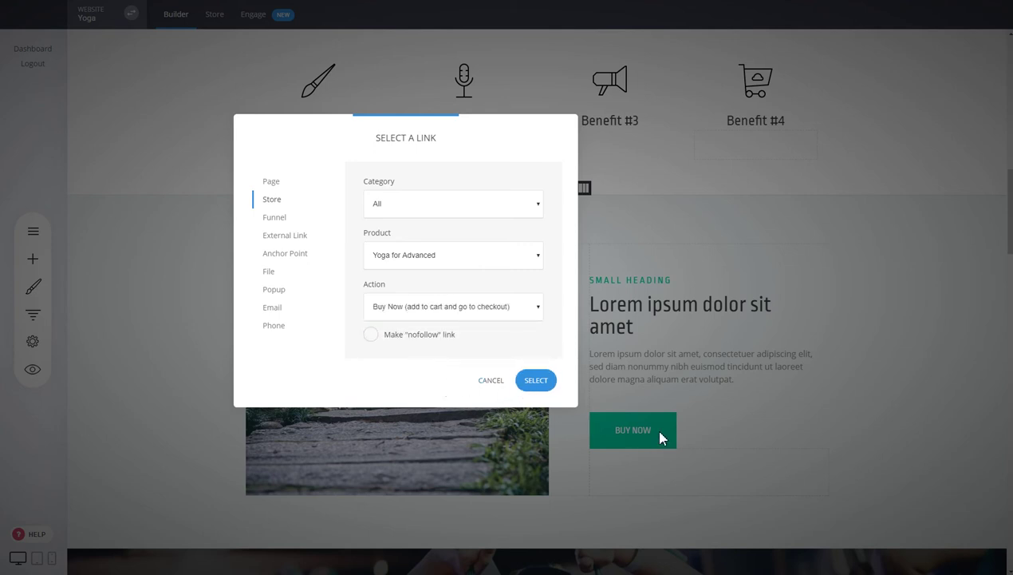
{"action": "left_click", "coordinate": [523, 385]}
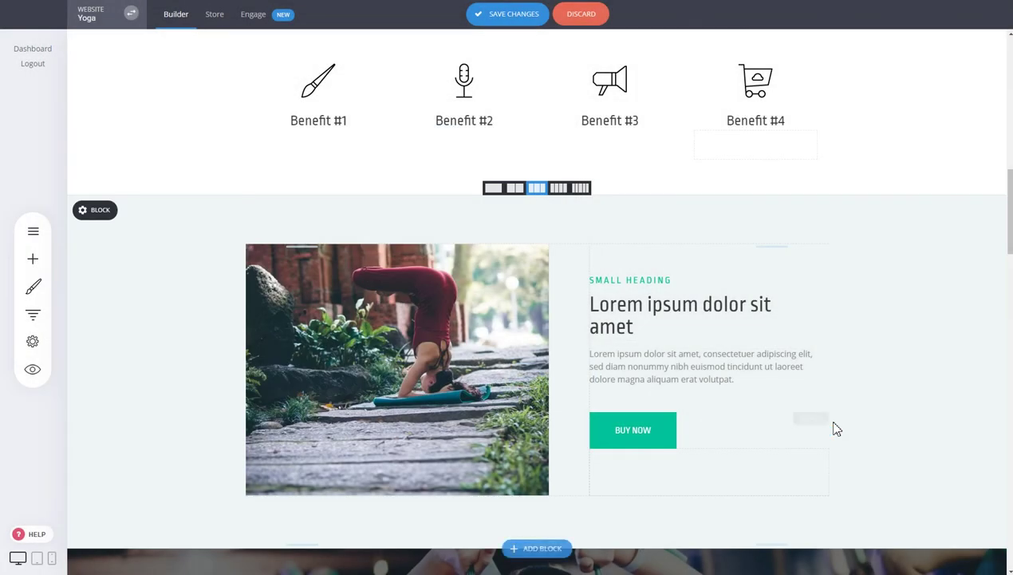
{"action": "left_click", "coordinate": [532, 24]}
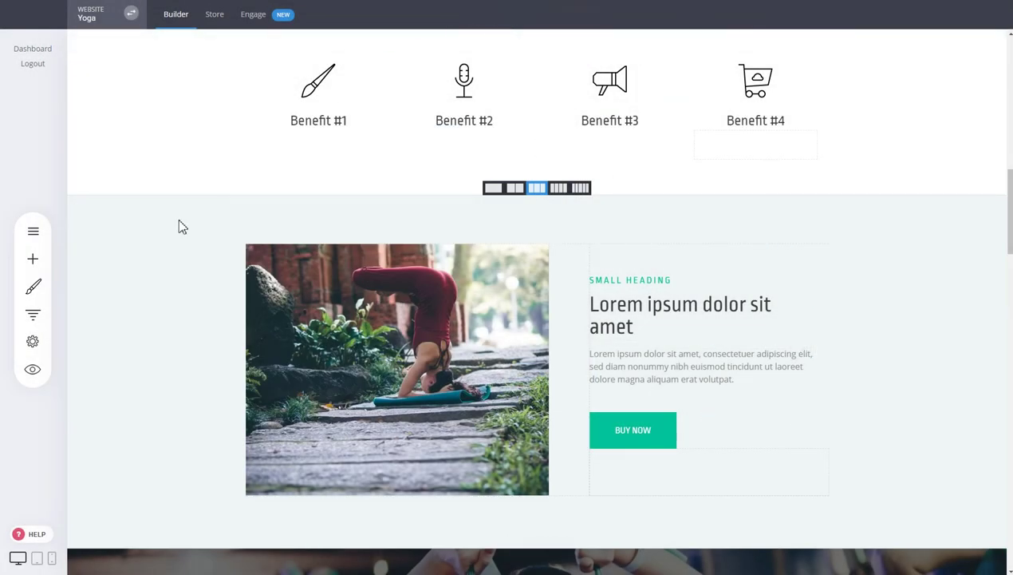
{"action": "left_click", "coordinate": [32, 369]}
- In the preview, follow BUY NOW to checkout and delete the Physical line from the Order Summary
{"action": "scroll", "coordinate": [681, 323], "scroll_direction": "down", "scroll_amount": 15}
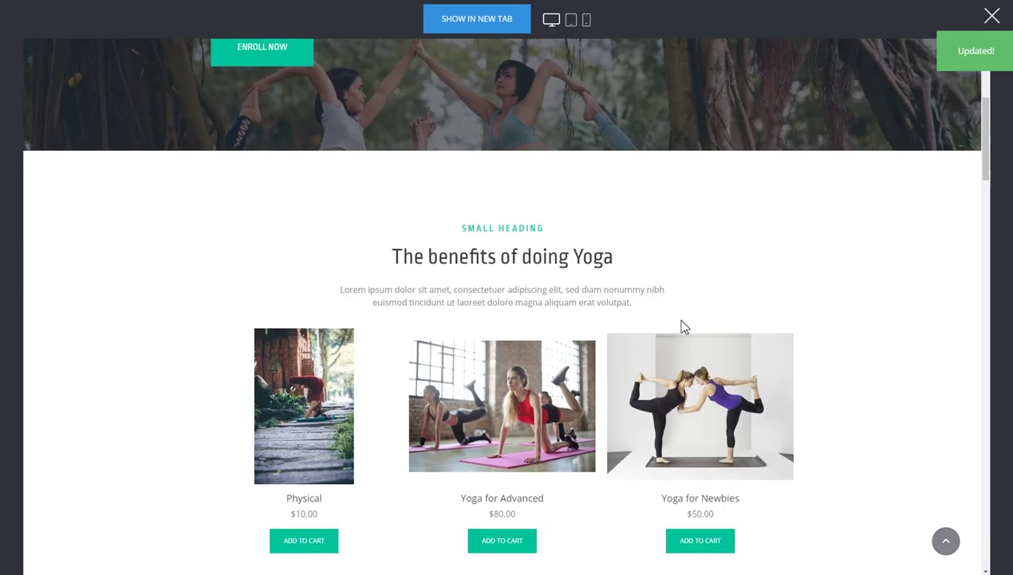
{"action": "scroll", "coordinate": [770, 332], "scroll_direction": "up", "scroll_amount": 3}
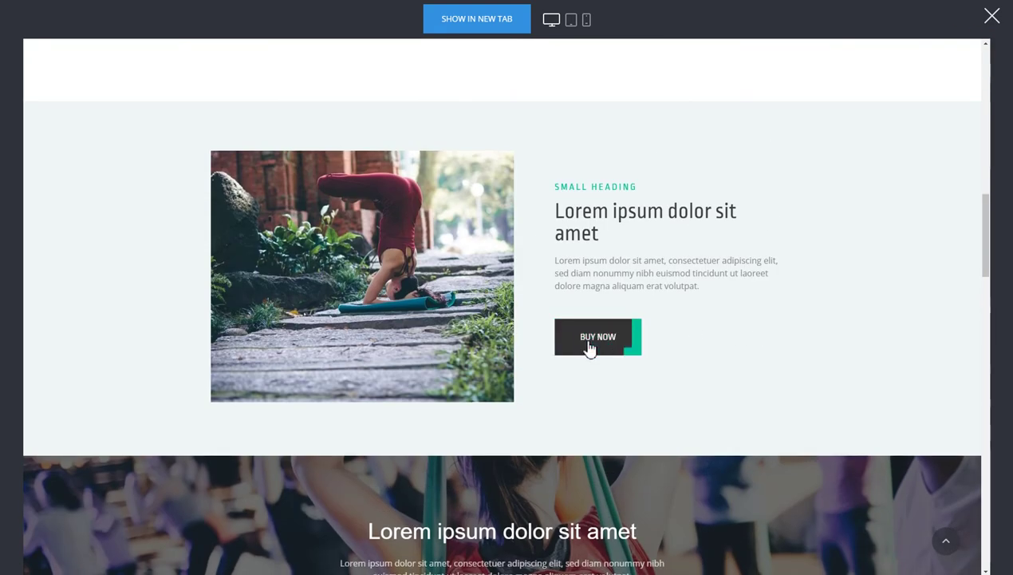
{"action": "left_click", "coordinate": [637, 353]}
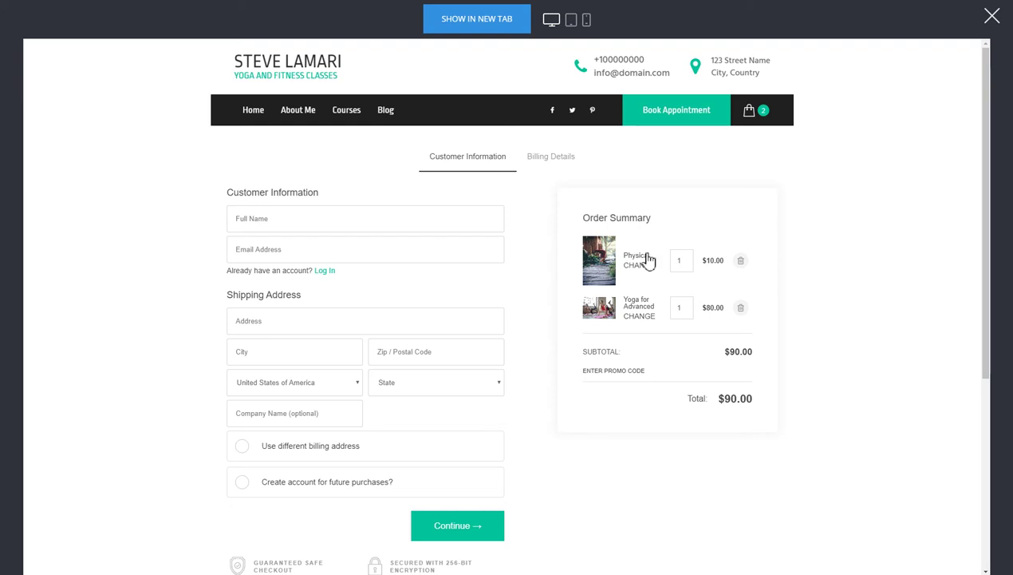
{"action": "left_click", "coordinate": [740, 265]}
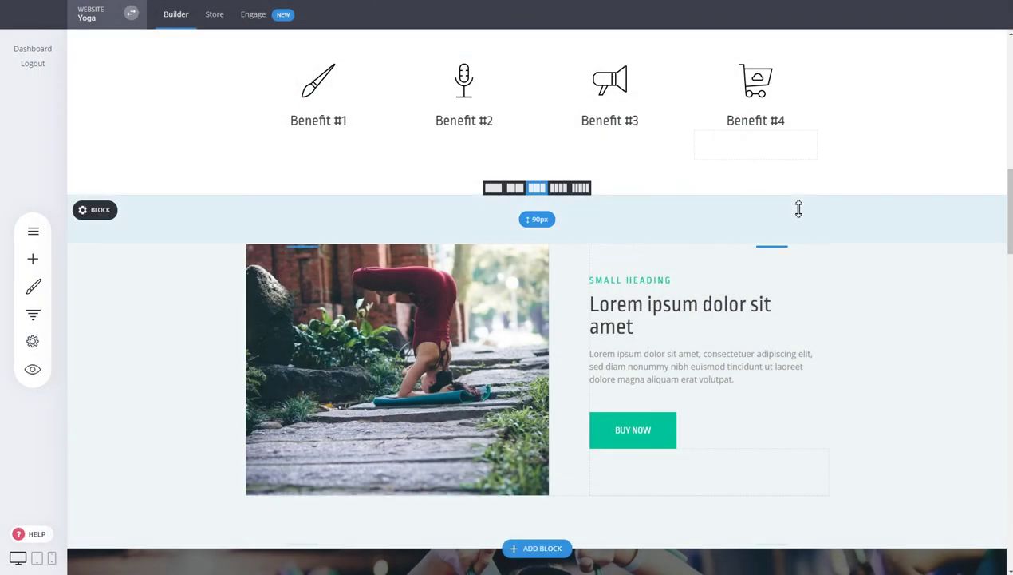
- Add a Store menu item linking to the shop after Blog in the header menu, and save
{"action": "scroll", "coordinate": [822, 256], "scroll_direction": "up", "scroll_amount": 12}
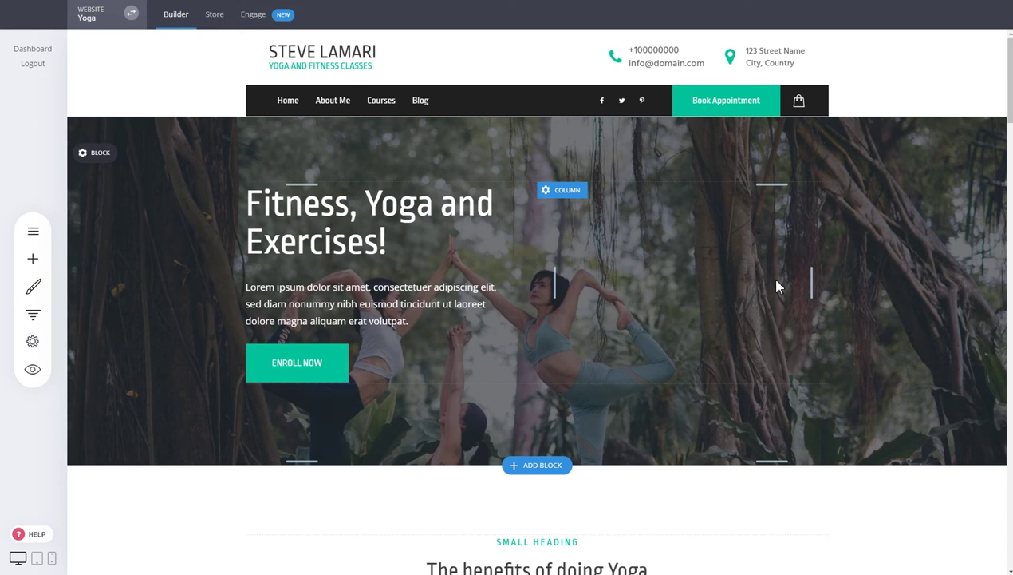
{"action": "mouse_move", "coordinate": [441, 107]}
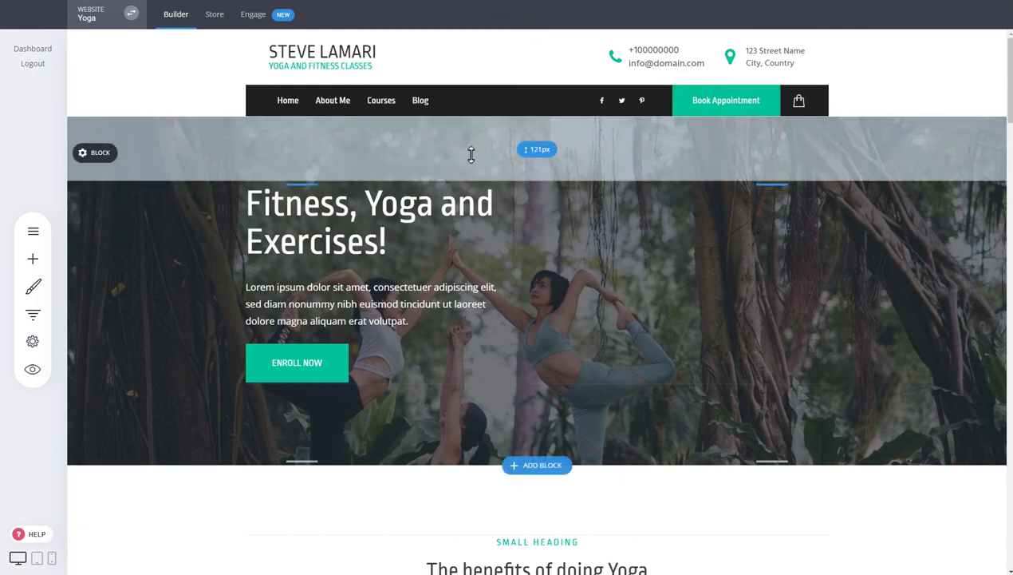
{"action": "mouse_move", "coordinate": [321, 50]}
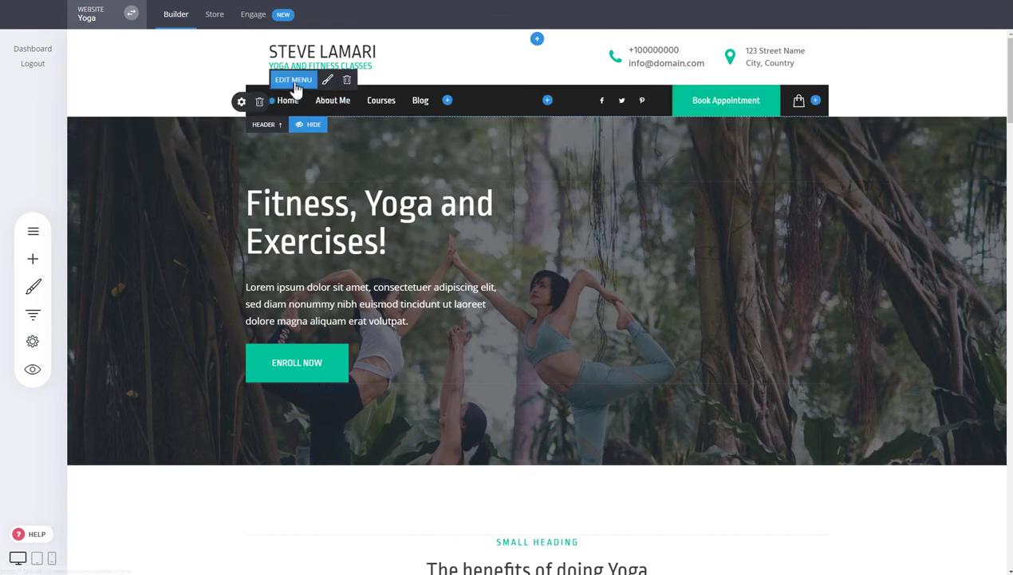
{"action": "left_click", "coordinate": [294, 81]}
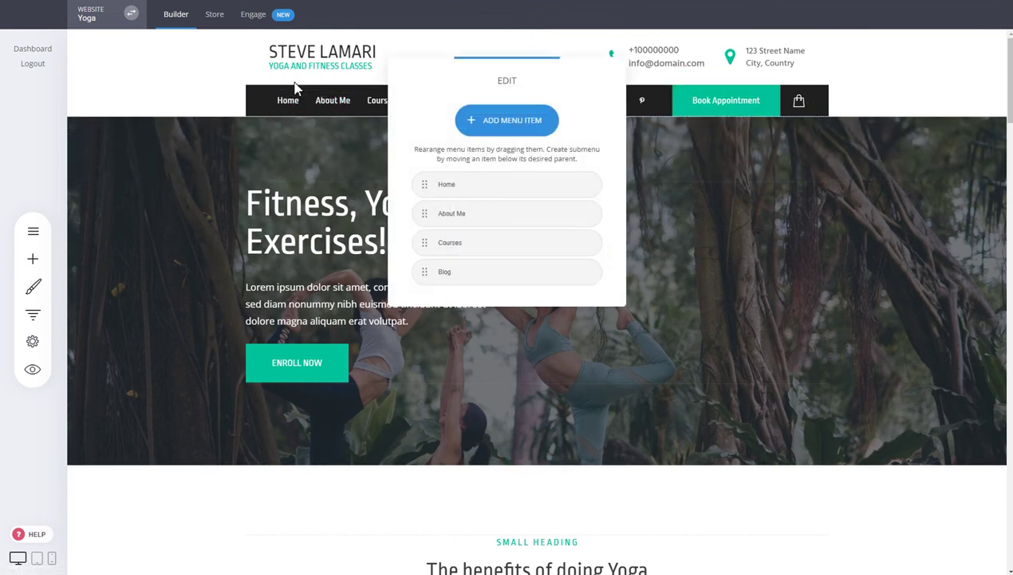
{"action": "mouse_move", "coordinate": [525, 188]}
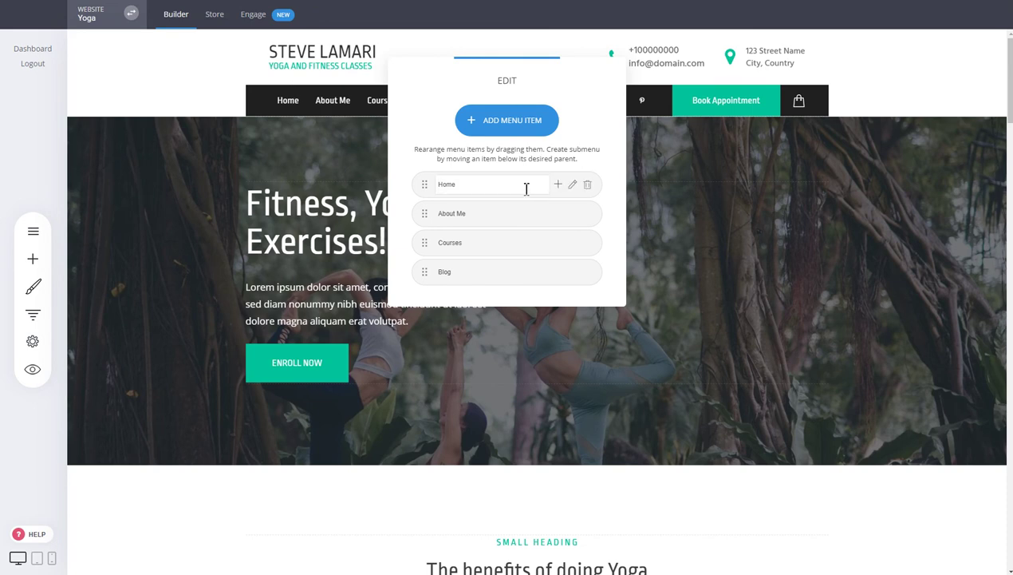
{"action": "left_click", "coordinate": [501, 130]}
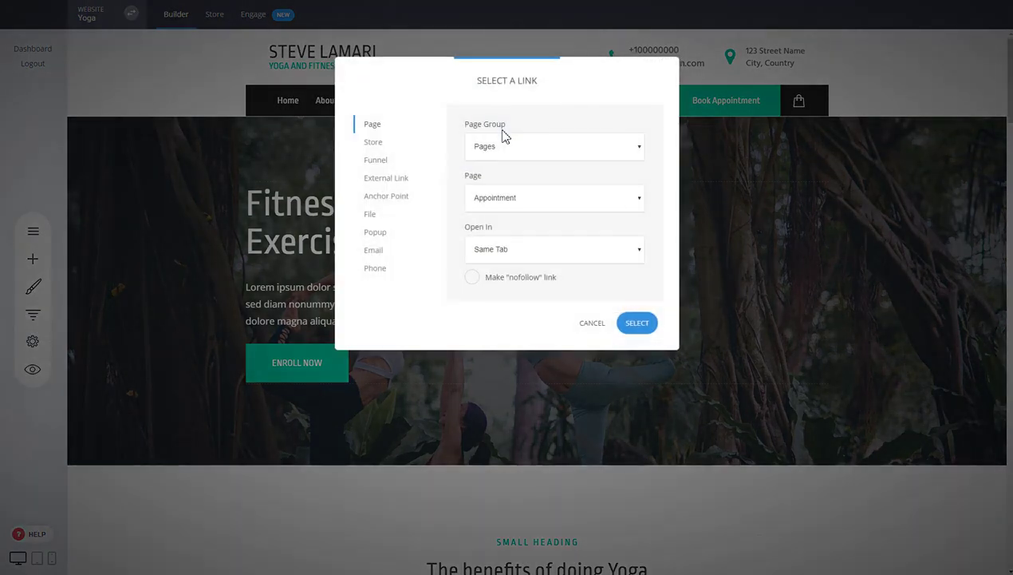
{"action": "left_click", "coordinate": [381, 146]}
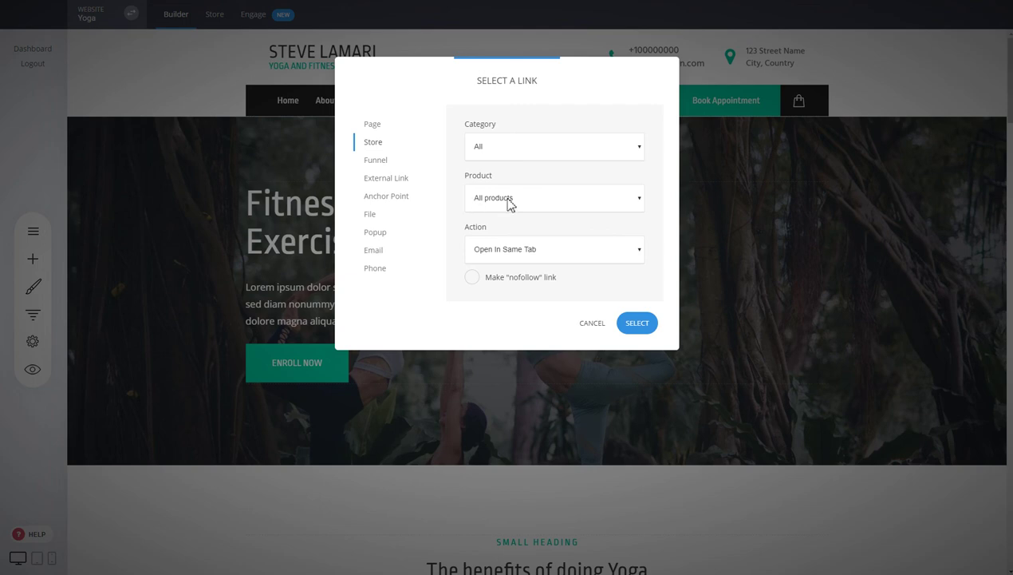
{"action": "left_click", "coordinate": [640, 324]}
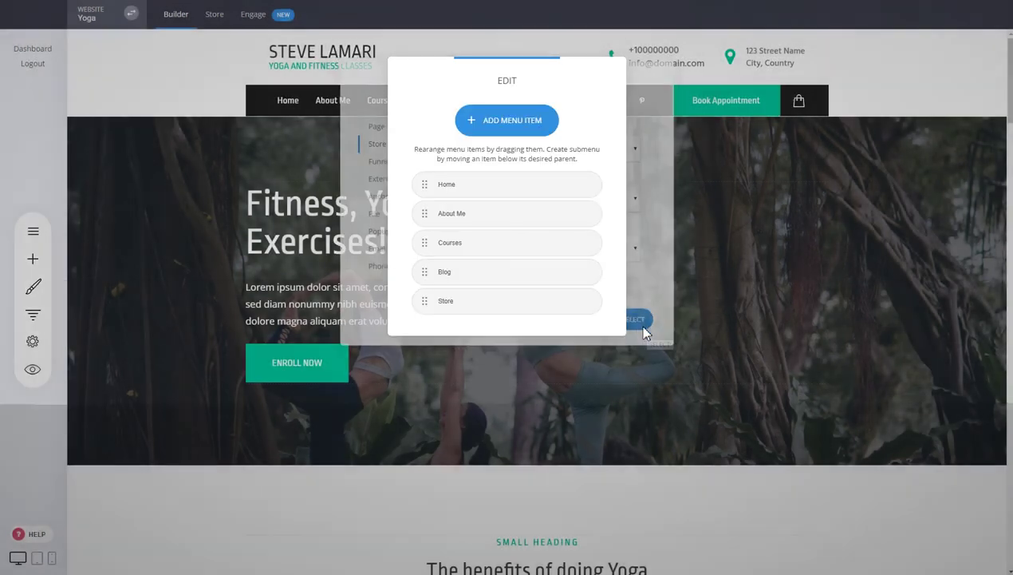
{"action": "left_click", "coordinate": [716, 306]}
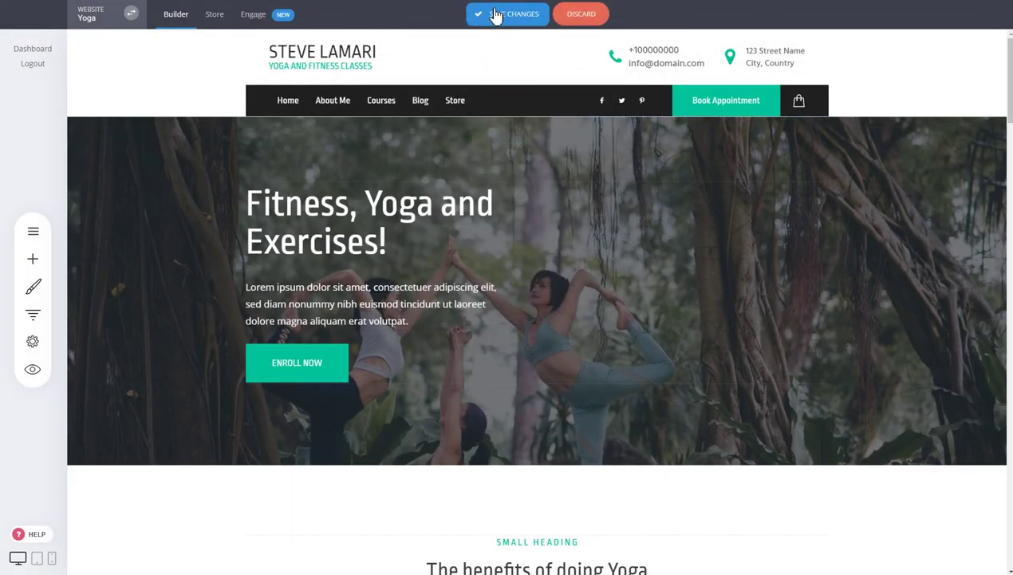
{"action": "left_click", "coordinate": [493, 13]}
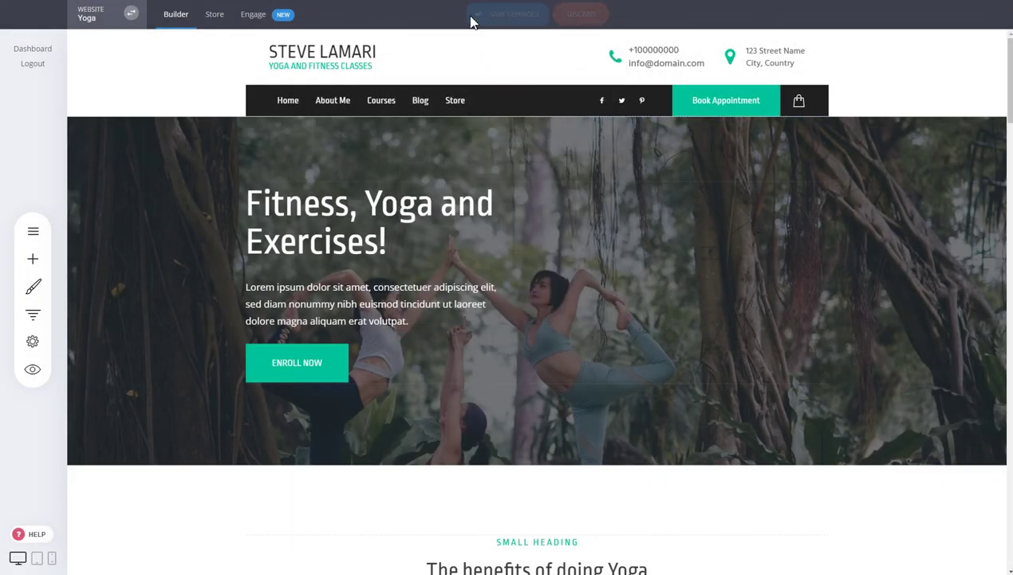
{"action": "left_click", "coordinate": [40, 373]}
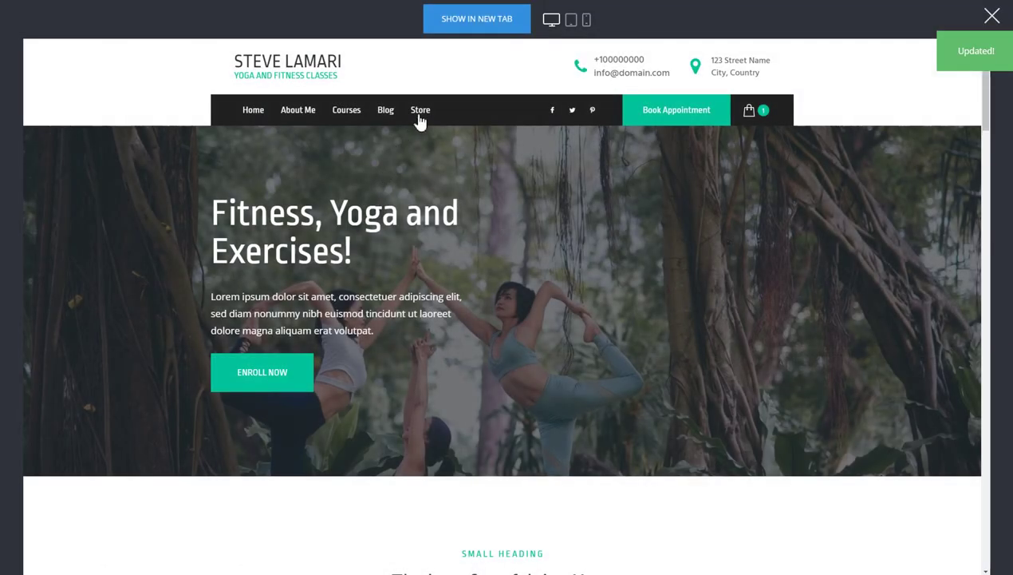
{"action": "left_click", "coordinate": [420, 112]}
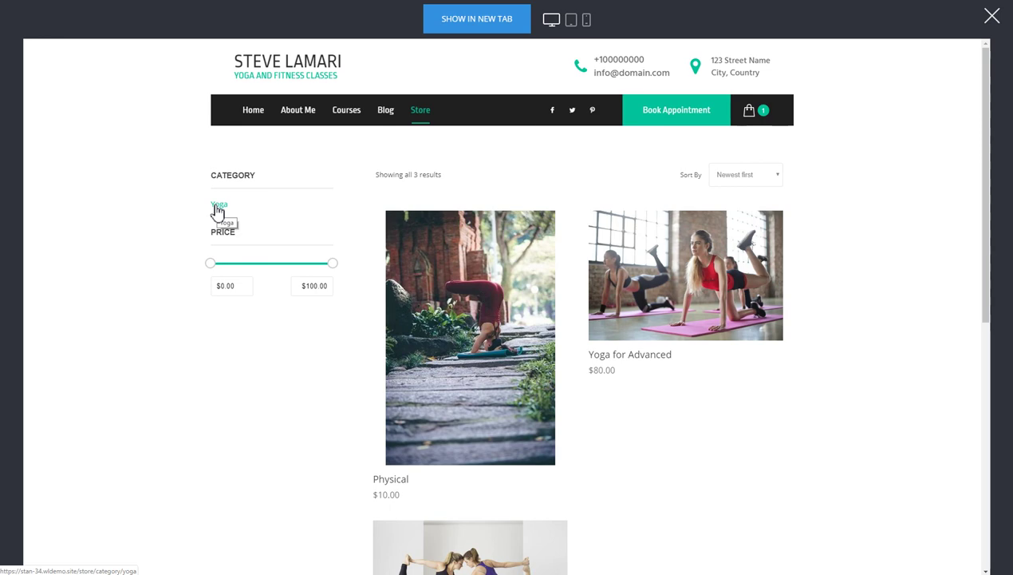
{"action": "scroll", "coordinate": [449, 179], "scroll_direction": "down", "scroll_amount": 3}
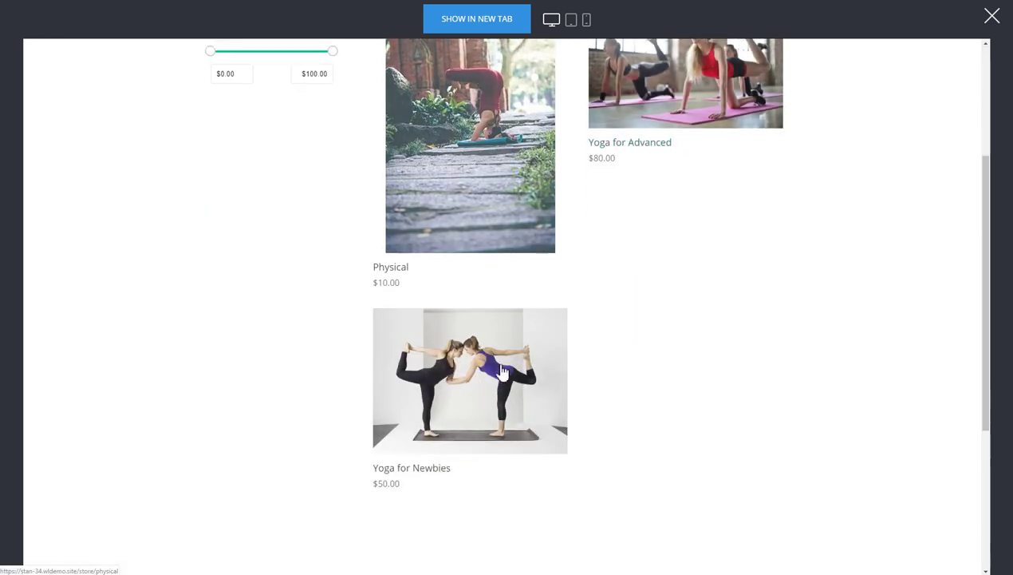
{"action": "scroll", "coordinate": [773, 369], "scroll_direction": "up", "scroll_amount": 3}
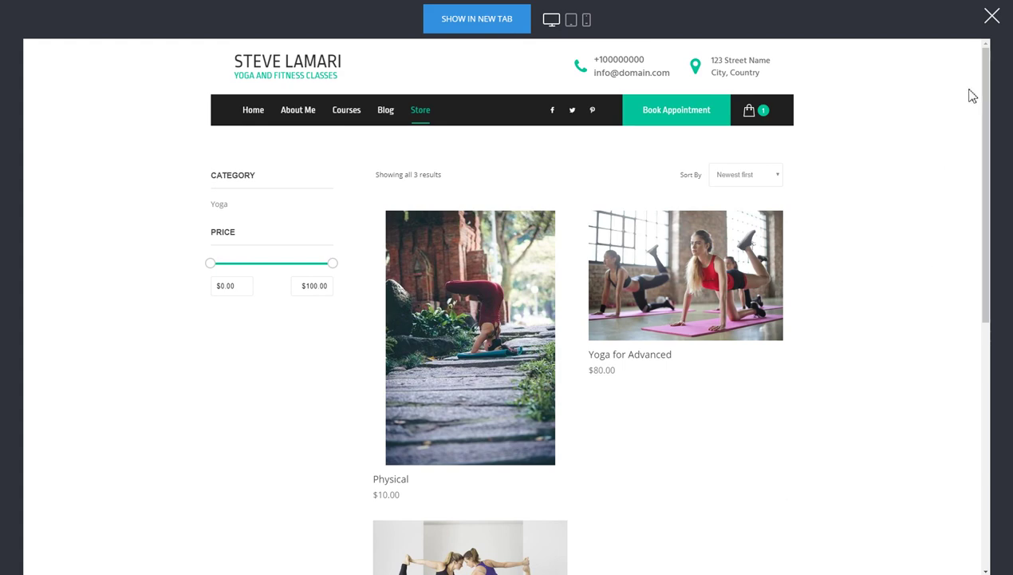
{"action": "left_click", "coordinate": [992, 16]}
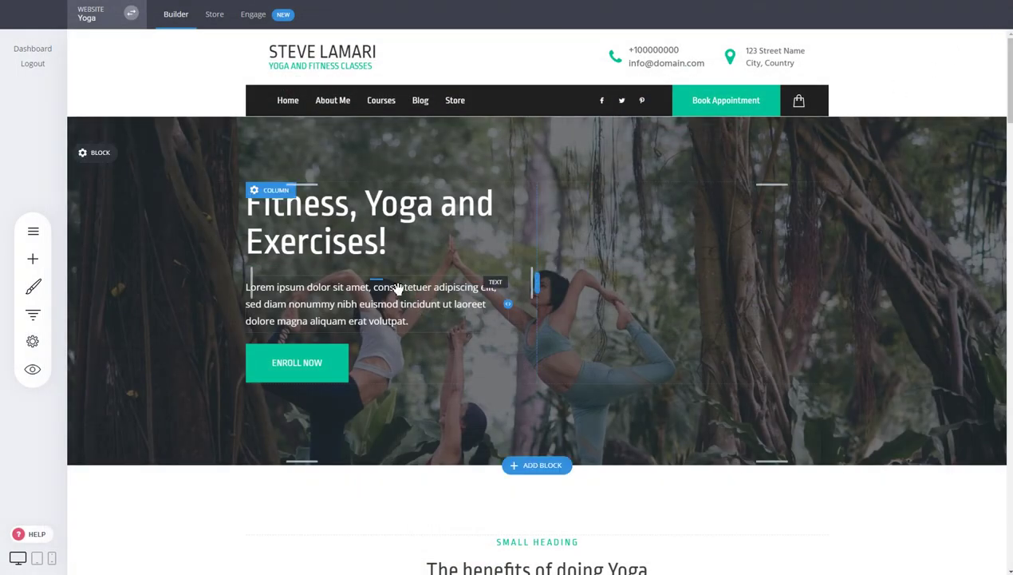
{"action": "left_click", "coordinate": [221, 29]}
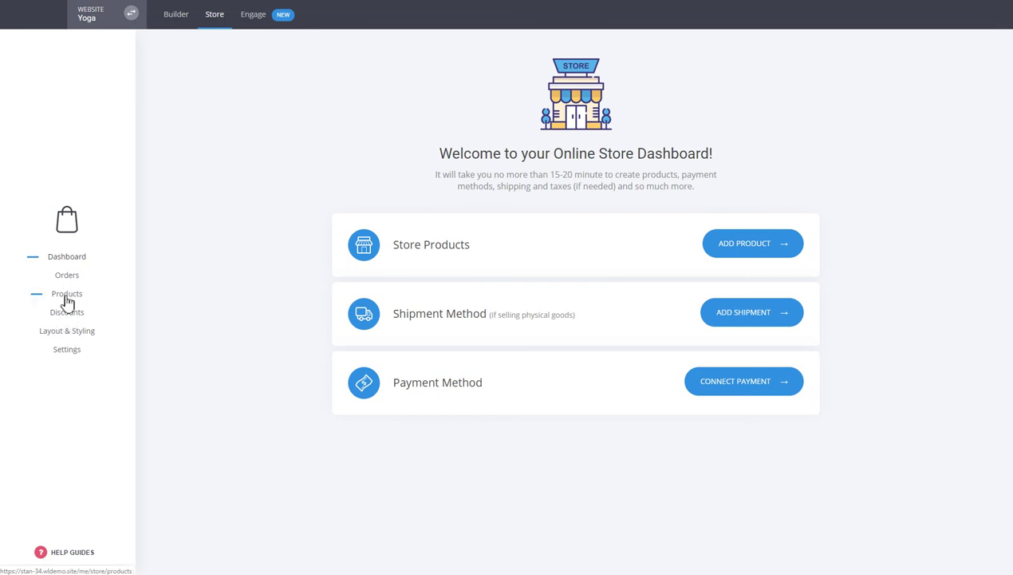
{"action": "left_click", "coordinate": [67, 299]}
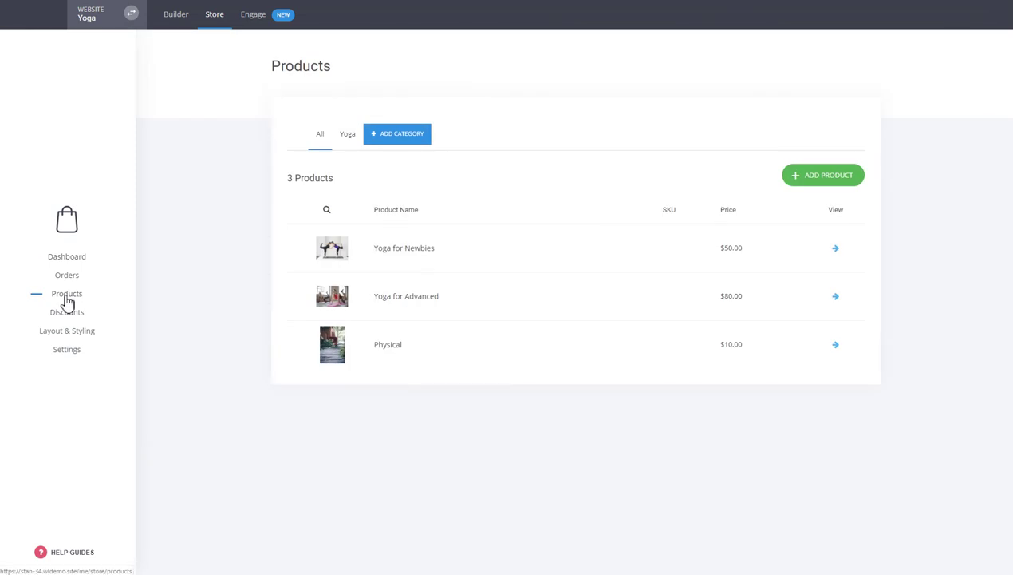
{"action": "left_click", "coordinate": [210, 24]}
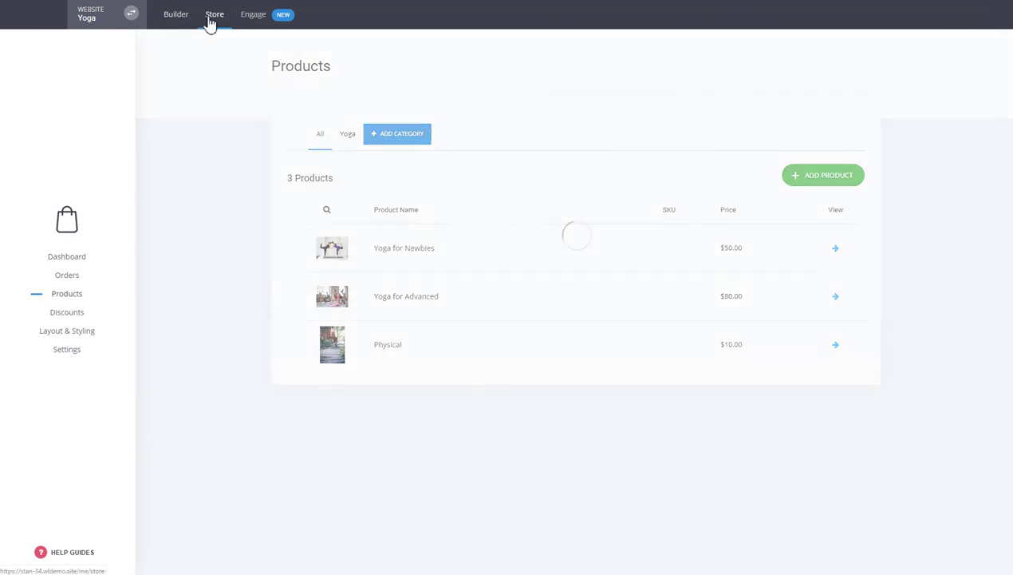
{"action": "left_click", "coordinate": [182, 22]}
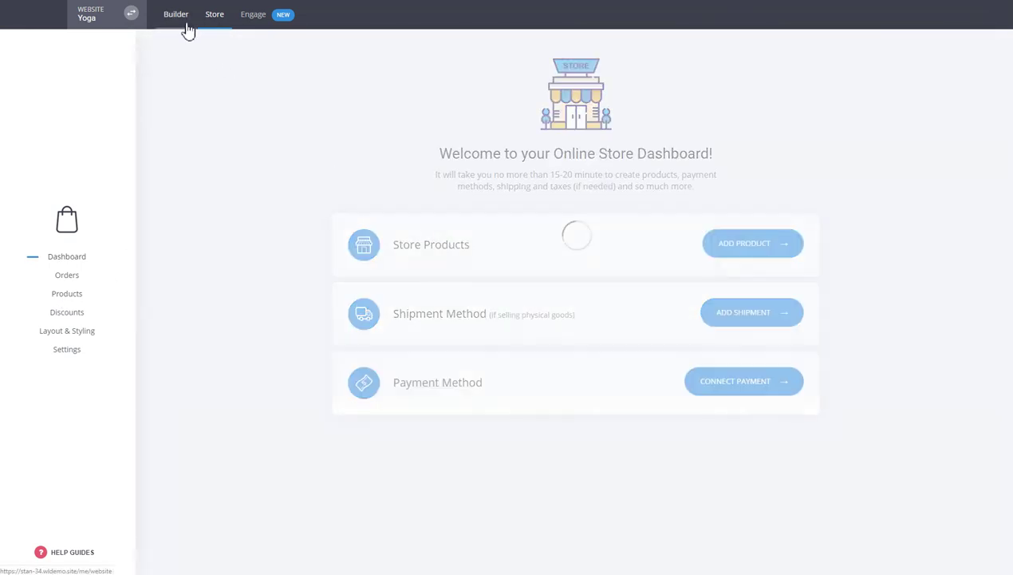